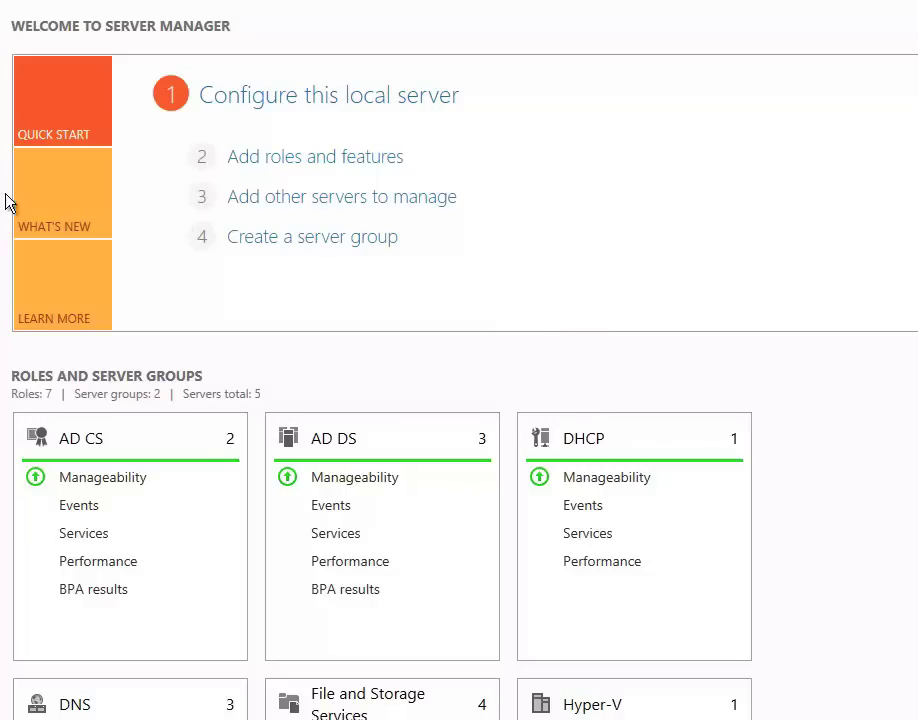
View the What's New and Learn More sections of the Welcome tile, and hide the tile from the dashboard
{"action": "left_click", "coordinate": [62, 212]}
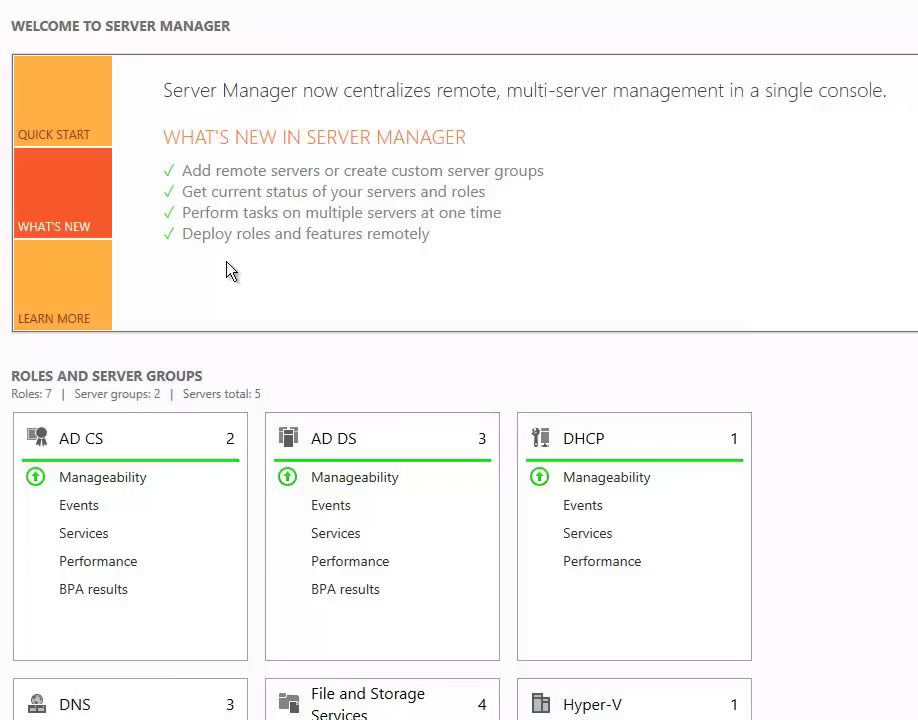
{"action": "left_click", "coordinate": [43, 284]}
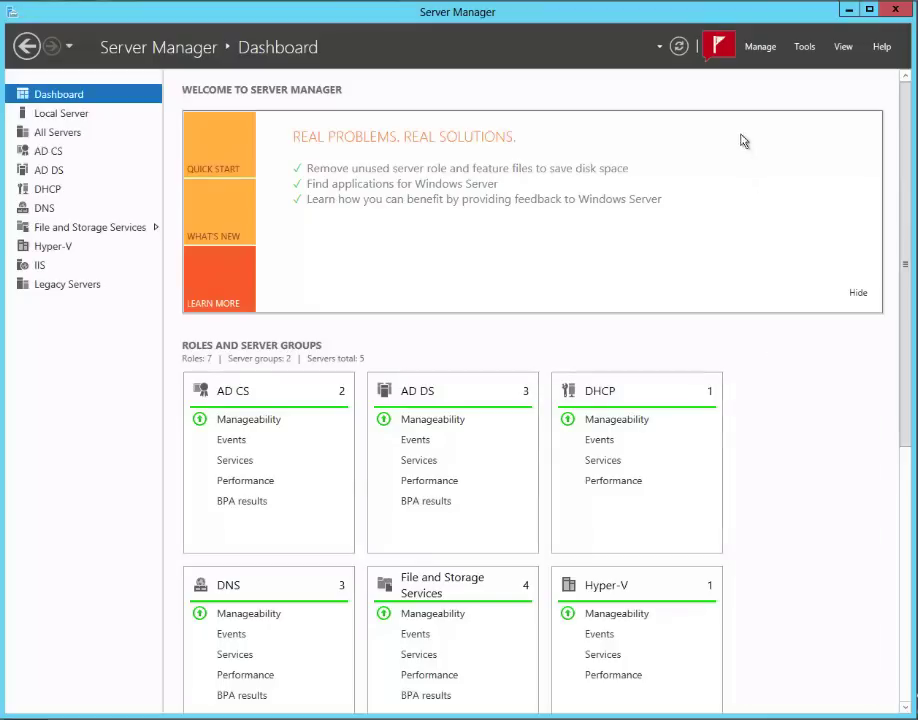
{"action": "left_click", "coordinate": [859, 296]}
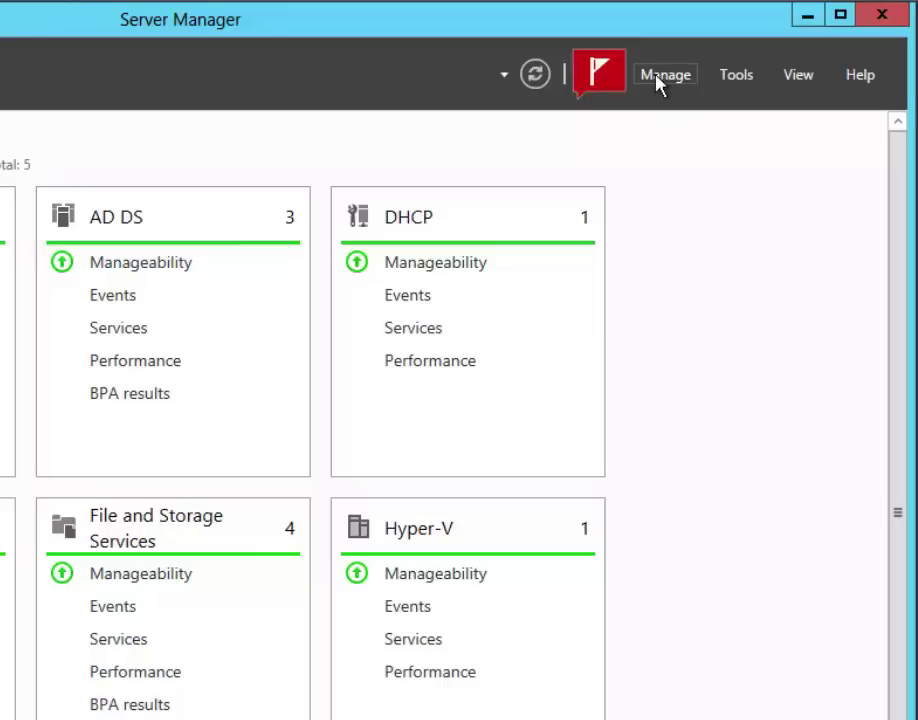
Review the Active Directory, DNS and Import methods for adding servers, and close the dialog without adding any
{"action": "left_click", "coordinate": [660, 76]}
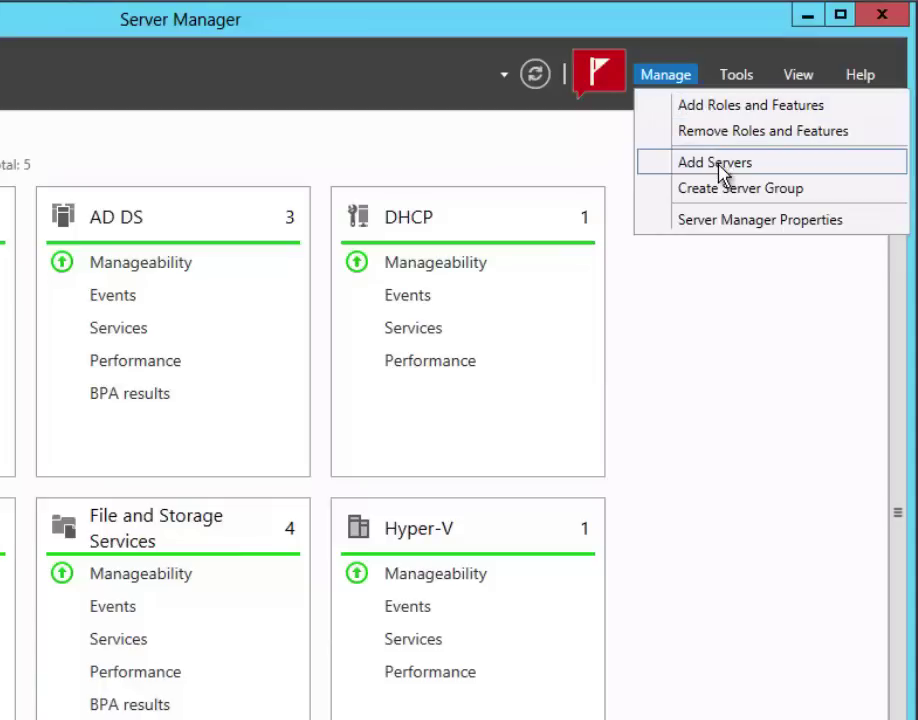
{"action": "left_click", "coordinate": [766, 126]}
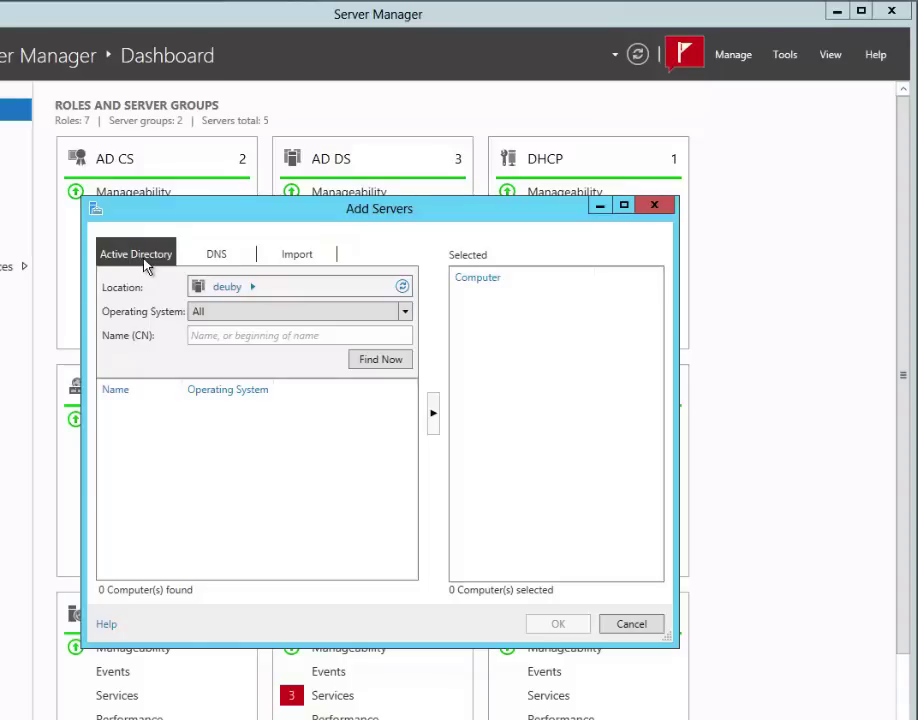
{"action": "left_click", "coordinate": [229, 257]}
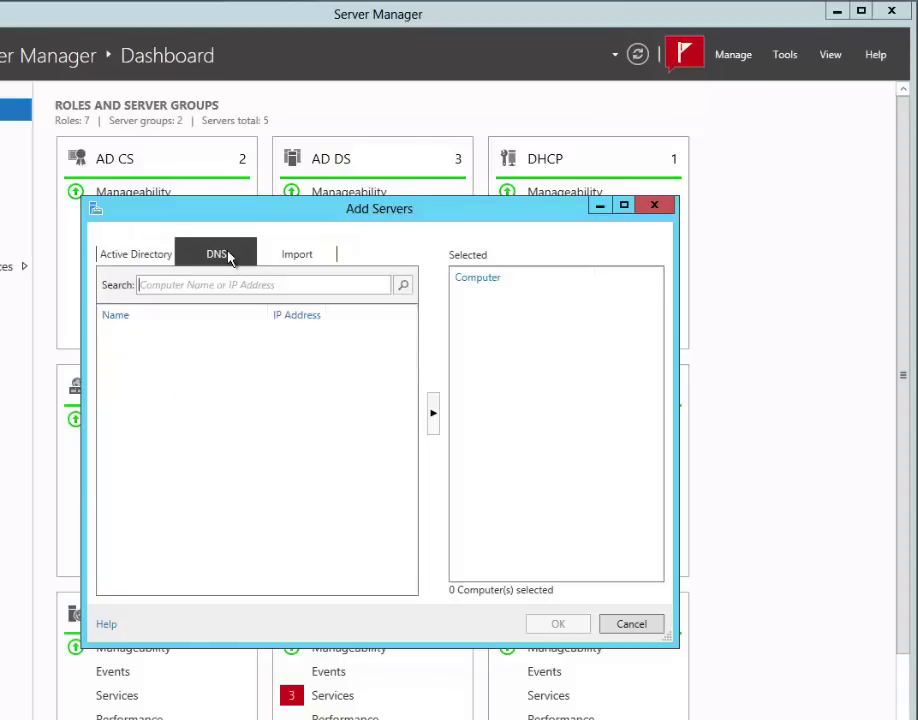
{"action": "left_click", "coordinate": [293, 257]}
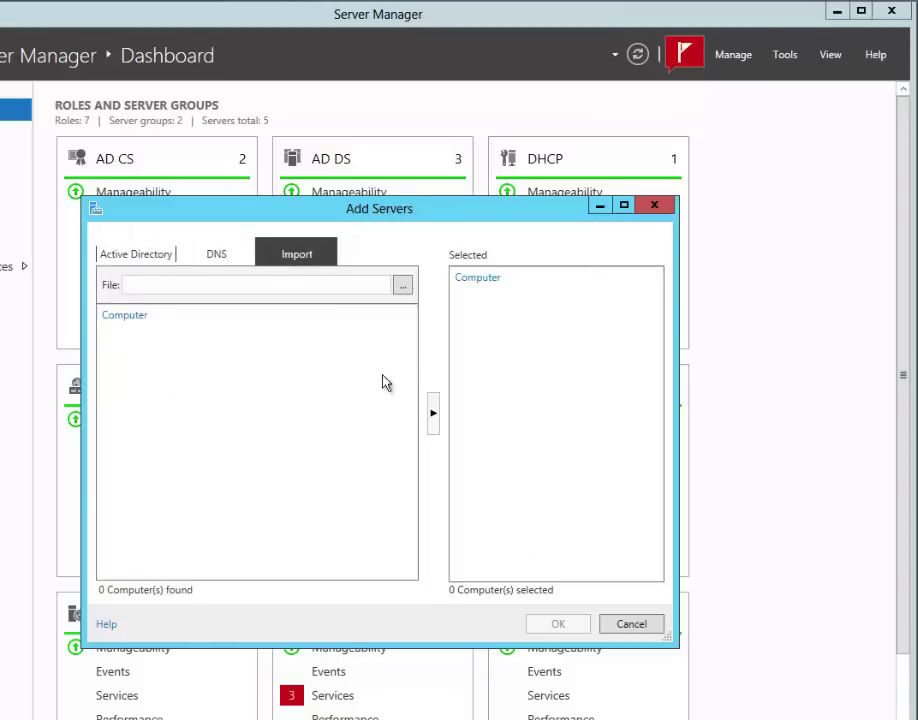
{"action": "left_click", "coordinate": [640, 626]}
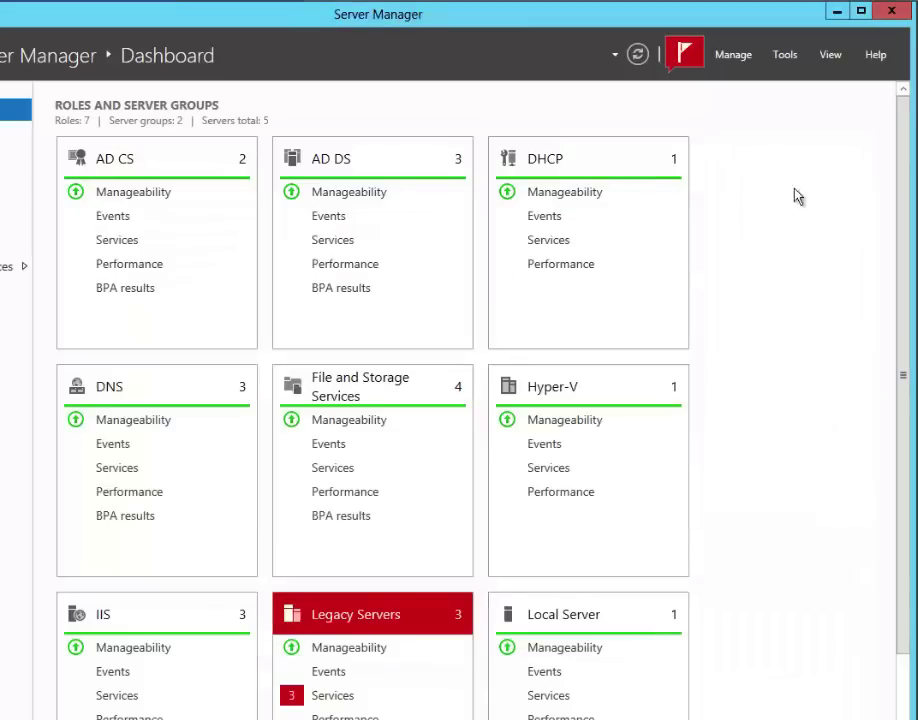
Examine the DNS, Import and Active Directory sources for a new server group, including the operating system filter choices, and cancel the group's creation
{"action": "left_click", "coordinate": [733, 56]}
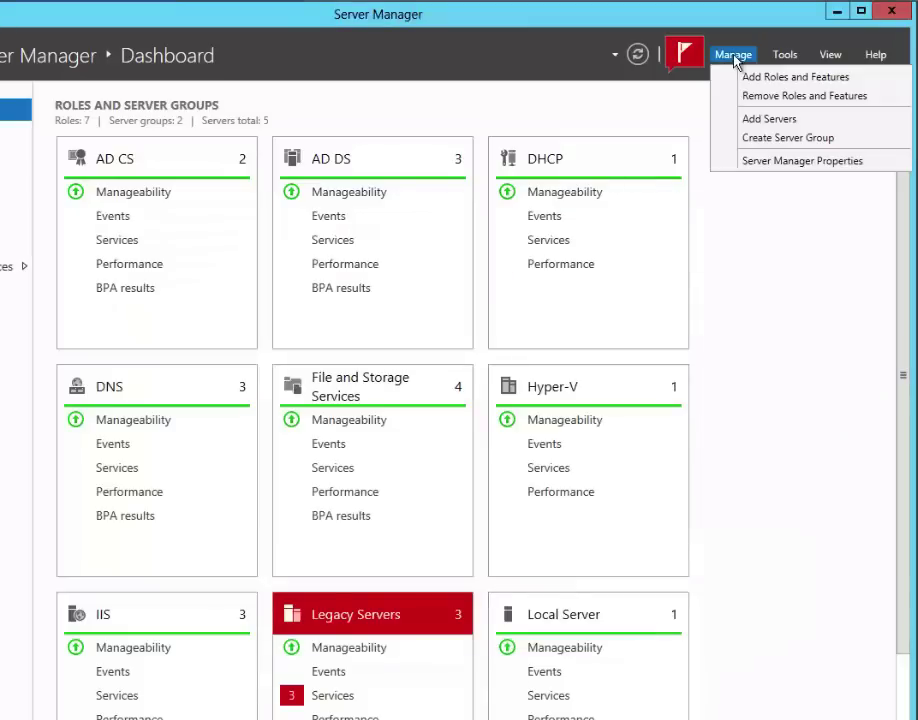
{"action": "left_click", "coordinate": [762, 139]}
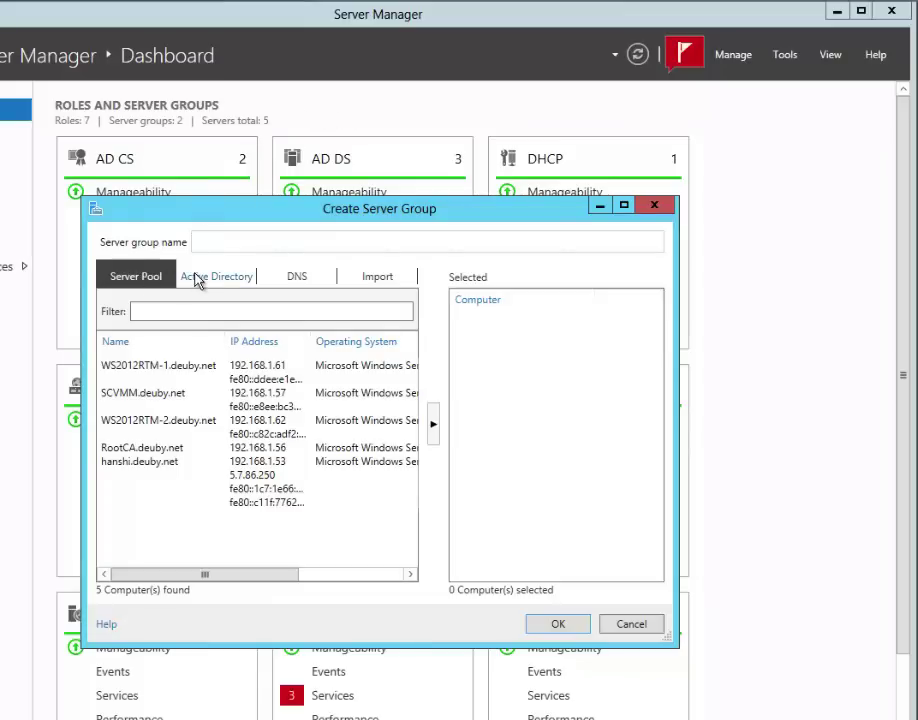
{"action": "left_click", "coordinate": [311, 280]}
{"action": "left_click", "coordinate": [377, 280]}
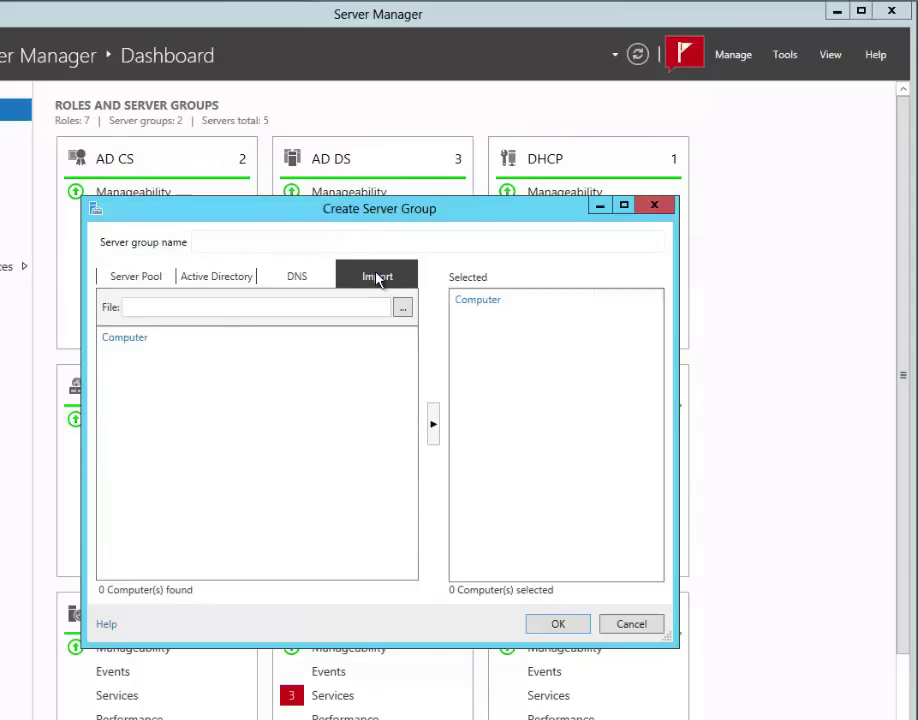
{"action": "left_click", "coordinate": [215, 281]}
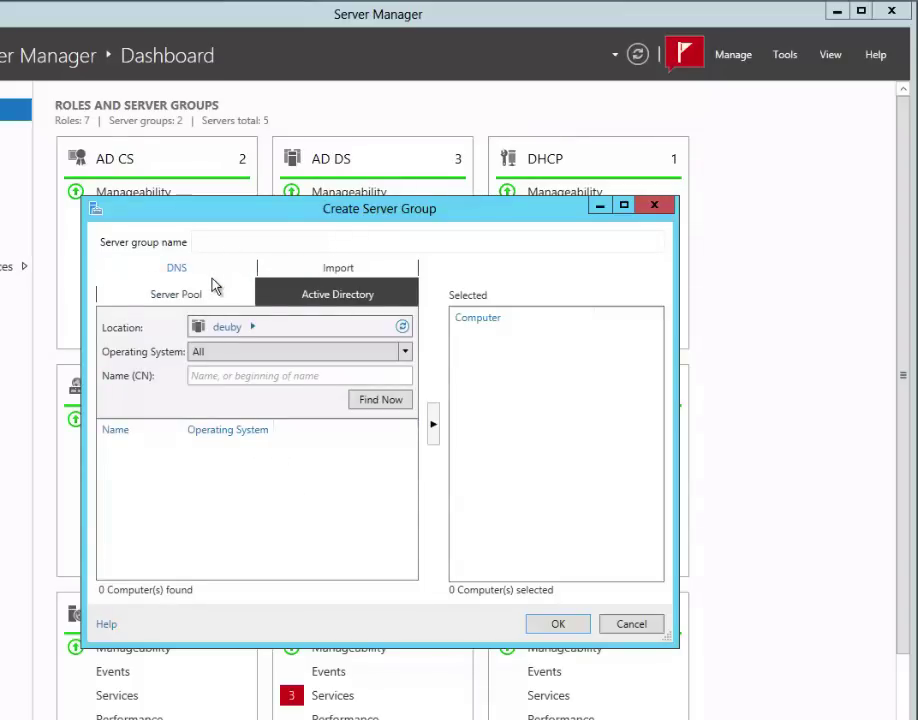
{"action": "left_click", "coordinate": [405, 354]}
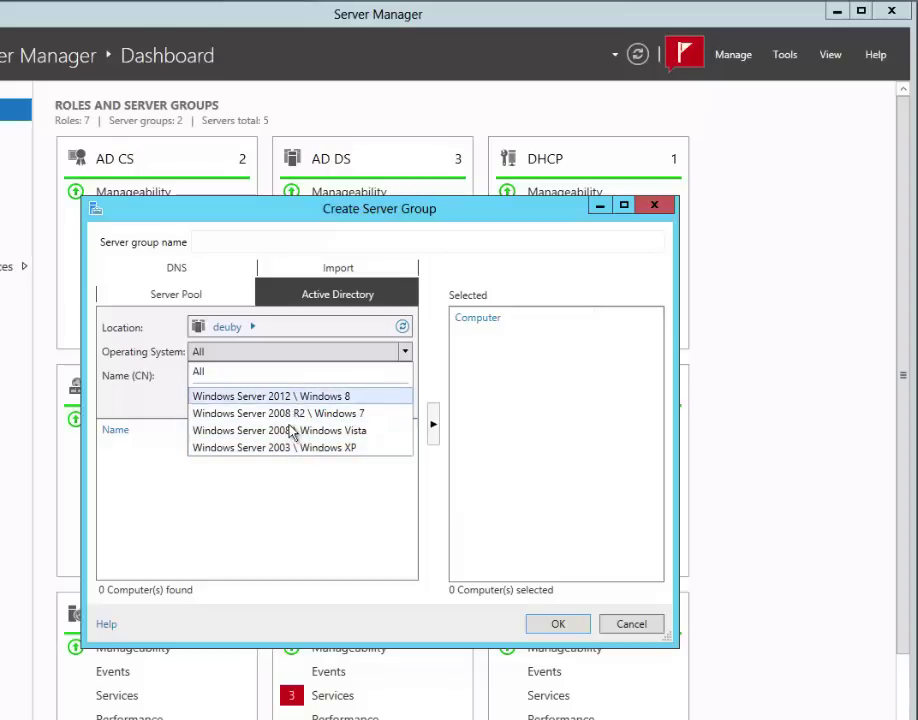
{"action": "left_click", "coordinate": [635, 628]}
{"action": "left_click", "coordinate": [633, 626]}
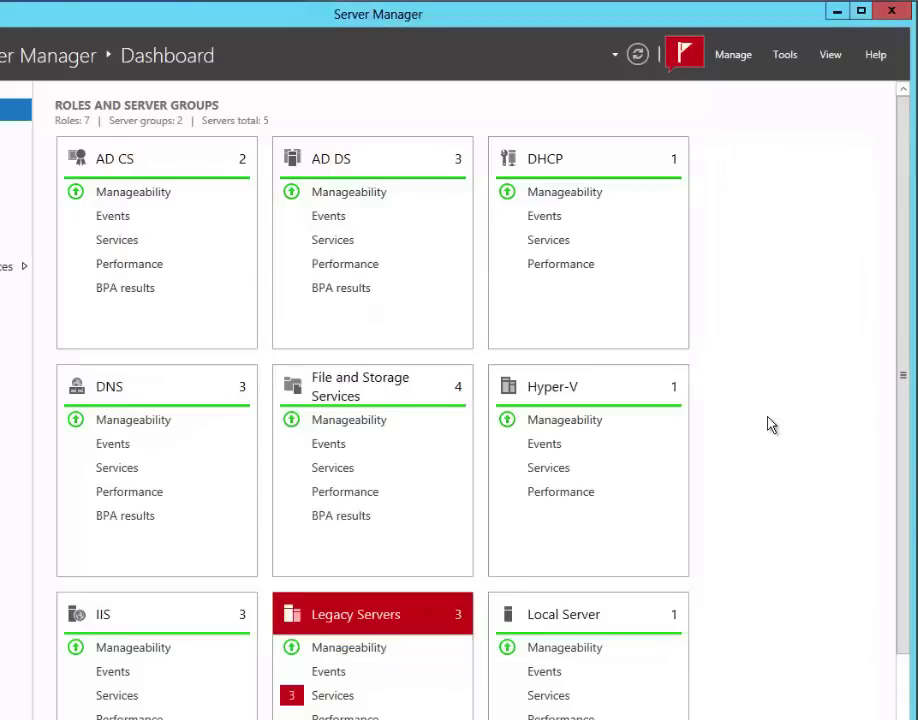
Look over the available server management commands and the list of administrative tools without starting any
{"action": "left_click", "coordinate": [742, 58]}
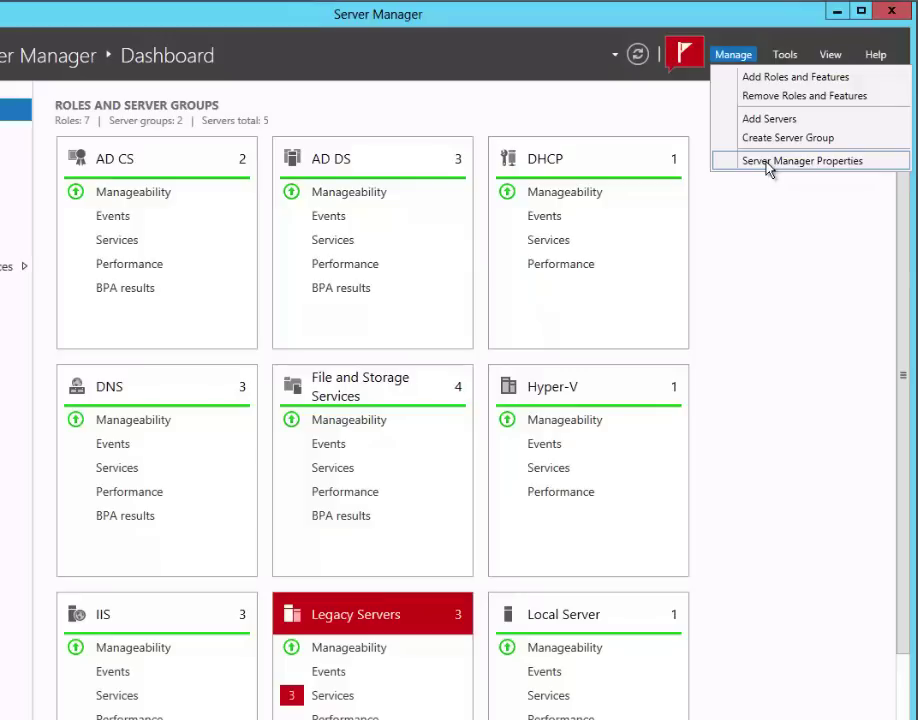
{"action": "left_click", "coordinate": [786, 248]}
{"action": "left_click", "coordinate": [786, 56]}
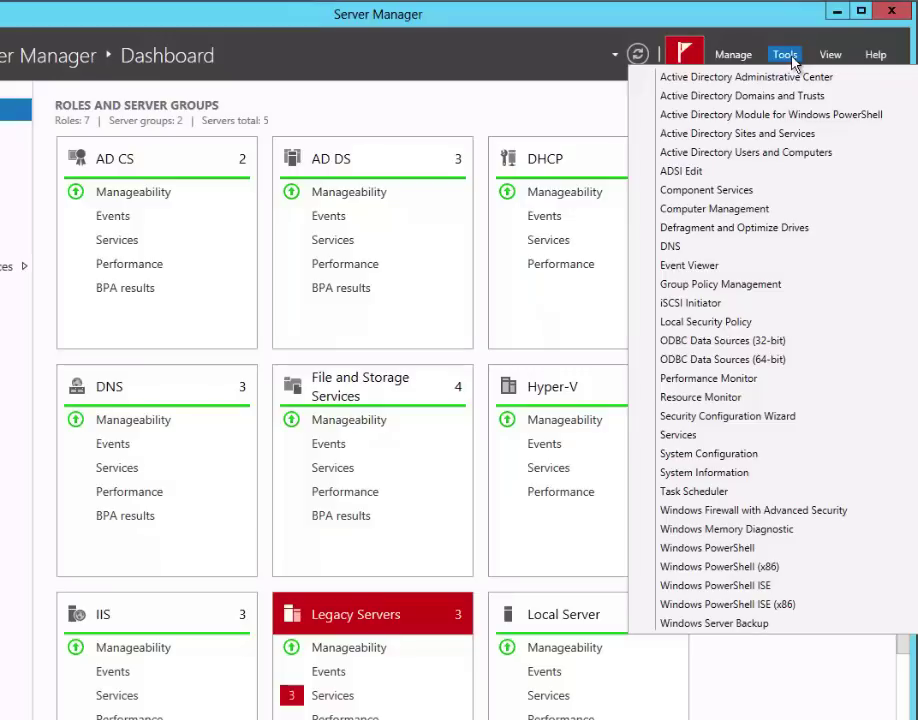
{"action": "left_click", "coordinate": [580, 47]}
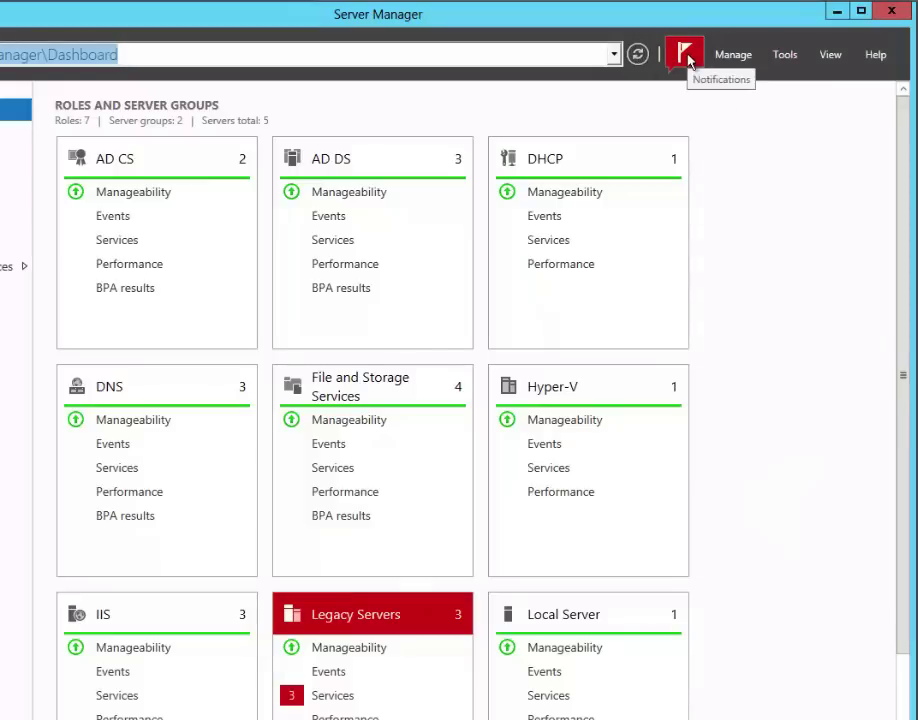
Show the Welcome tile on the dashboard and hide it again
{"action": "left_click", "coordinate": [832, 57]}
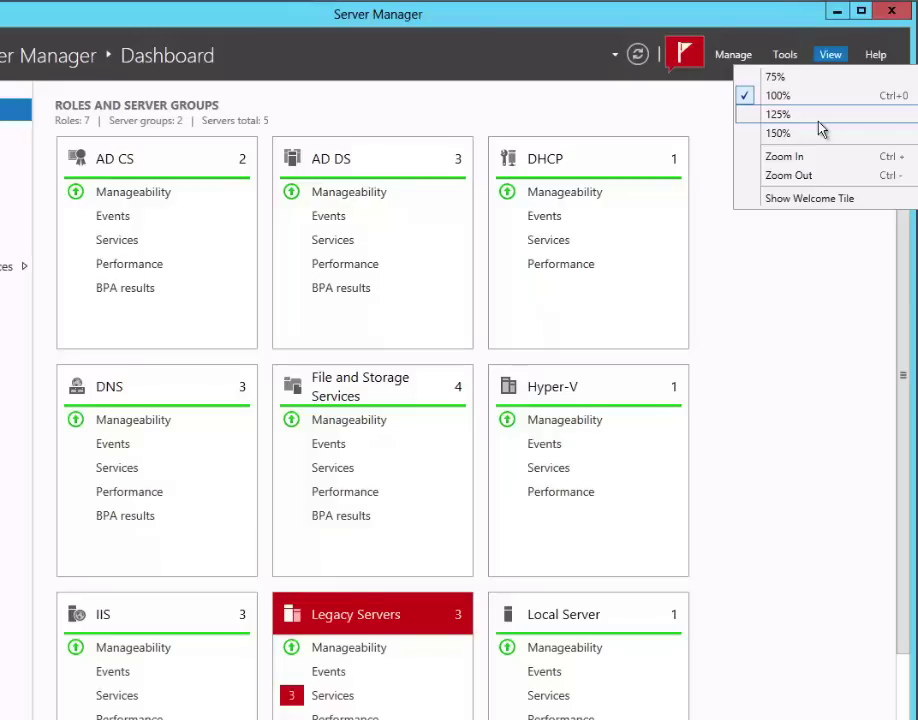
{"action": "left_click", "coordinate": [817, 206]}
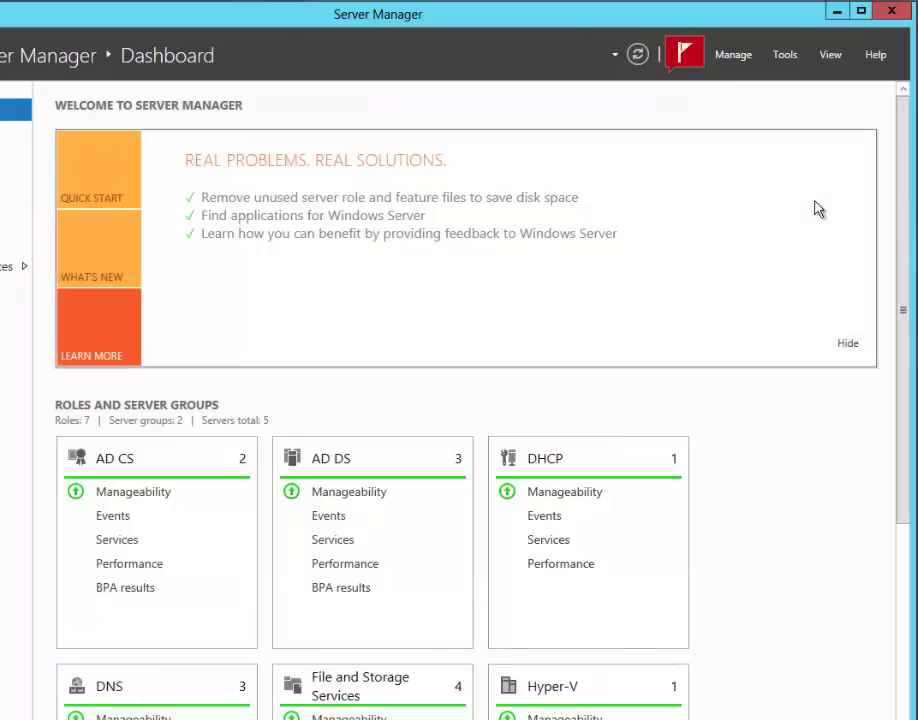
{"action": "left_click", "coordinate": [848, 346]}
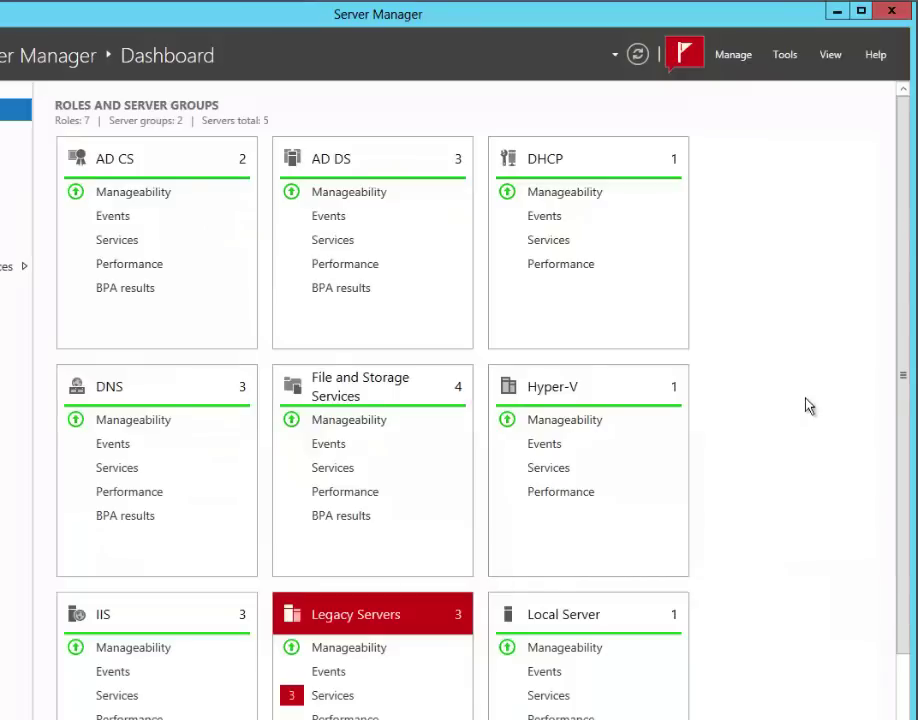
Inspect the task details behind the Automatic Refresh notification and close the details window
{"action": "left_click", "coordinate": [686, 55]}
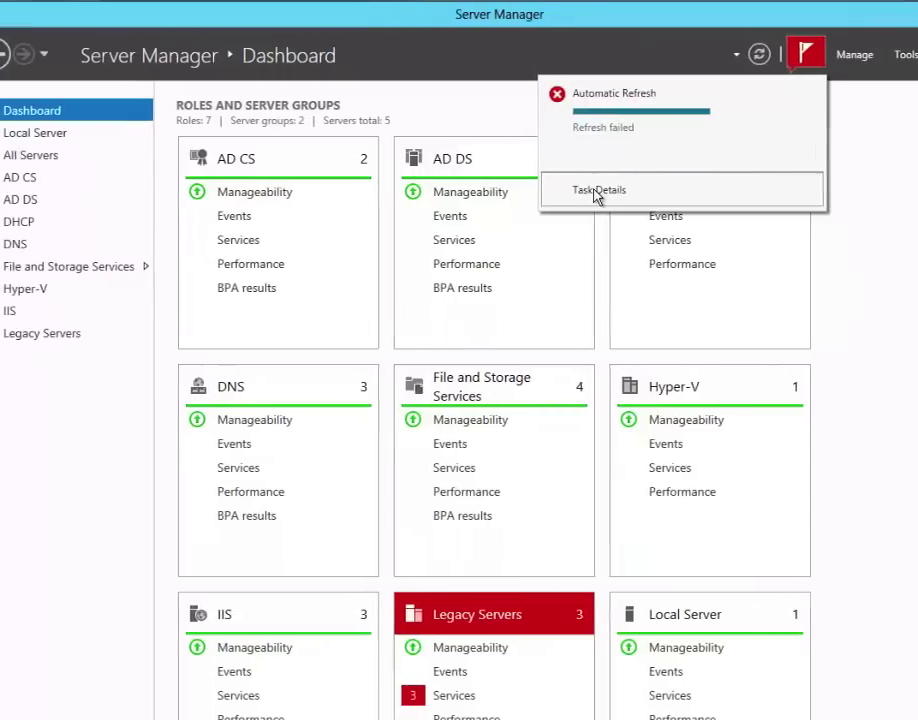
{"action": "left_click", "coordinate": [598, 192]}
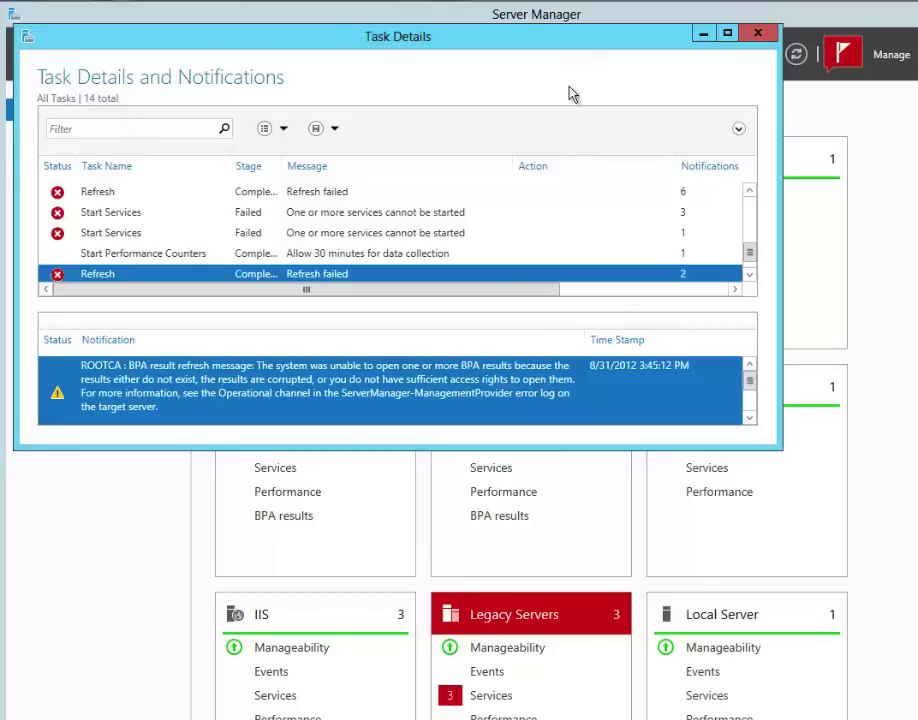
{"action": "left_click", "coordinate": [758, 35]}
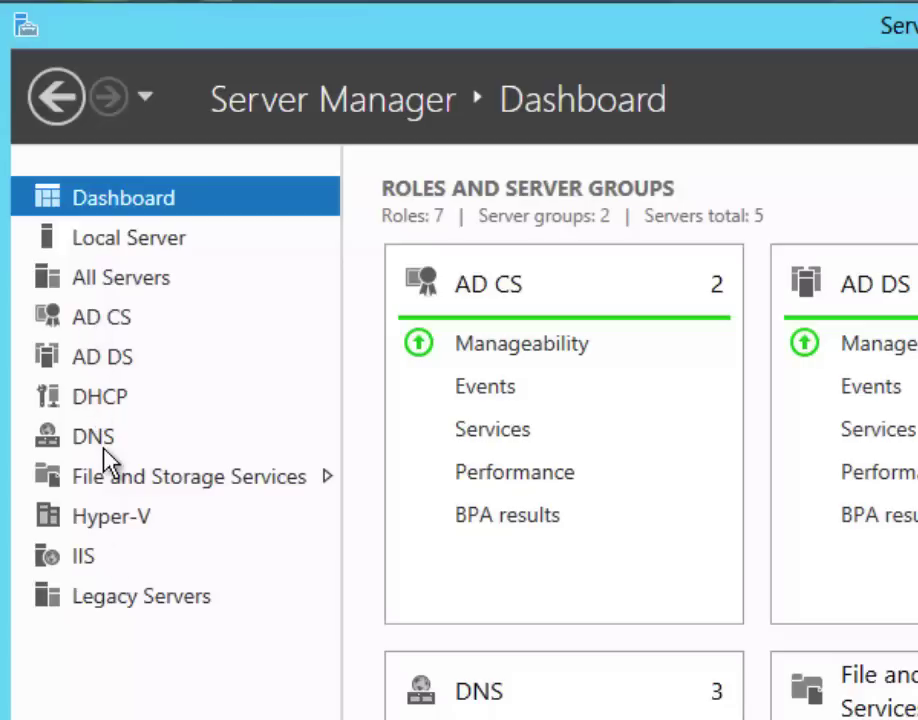
Examine the Local Server page's properties, events, services, Best Practices Analyzer, performance, and roles and features sections
{"action": "left_click", "coordinate": [118, 248]}
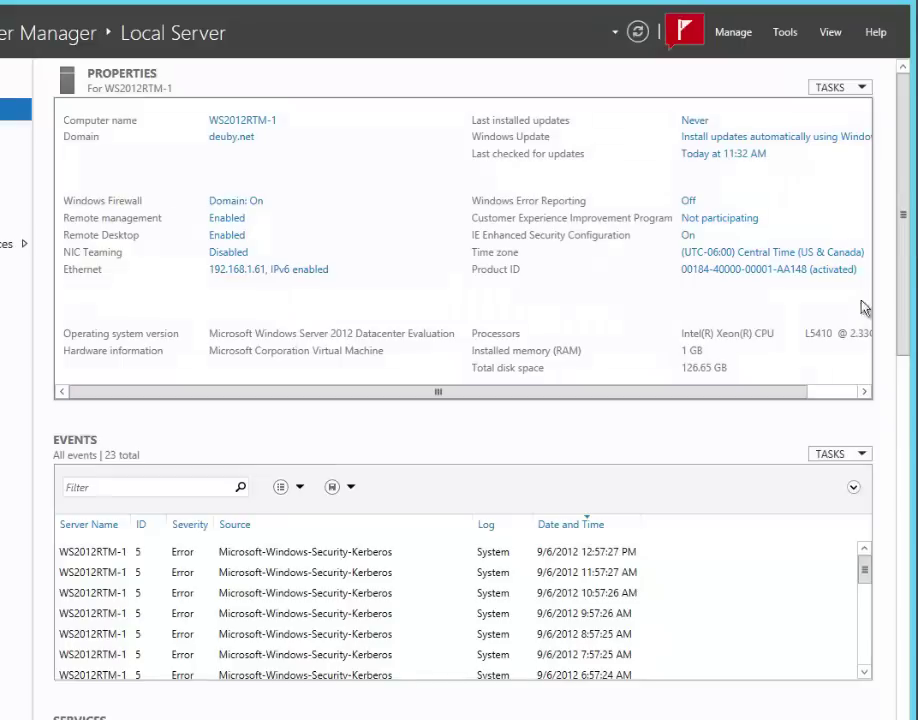
{"action": "left_click_drag", "start_coordinate": [904, 222], "coordinate": [906, 390]}
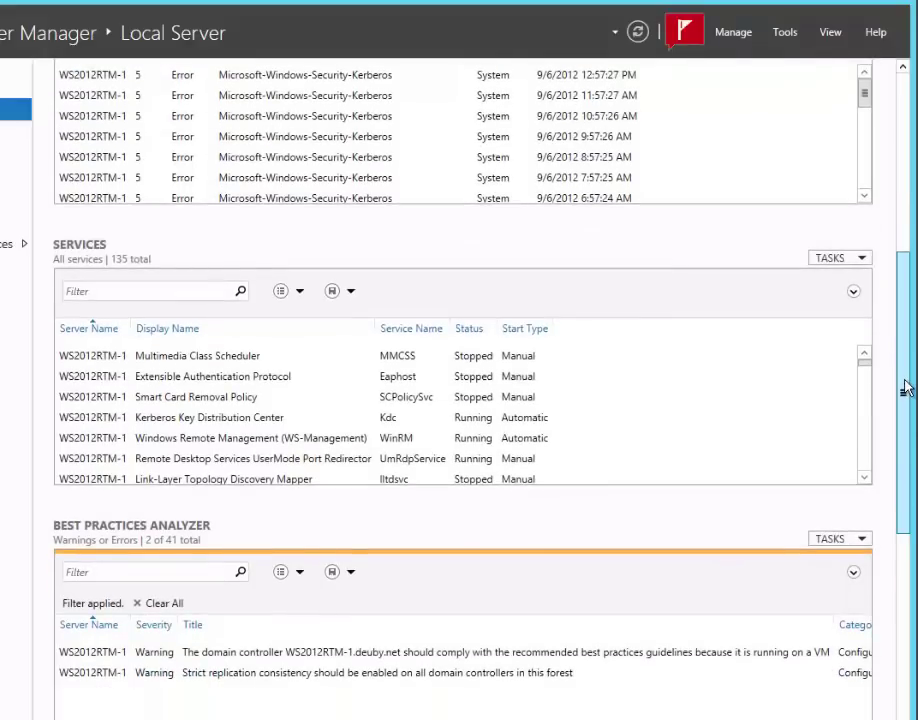
{"action": "left_click_drag", "start_coordinate": [906, 390], "coordinate": [904, 475]}
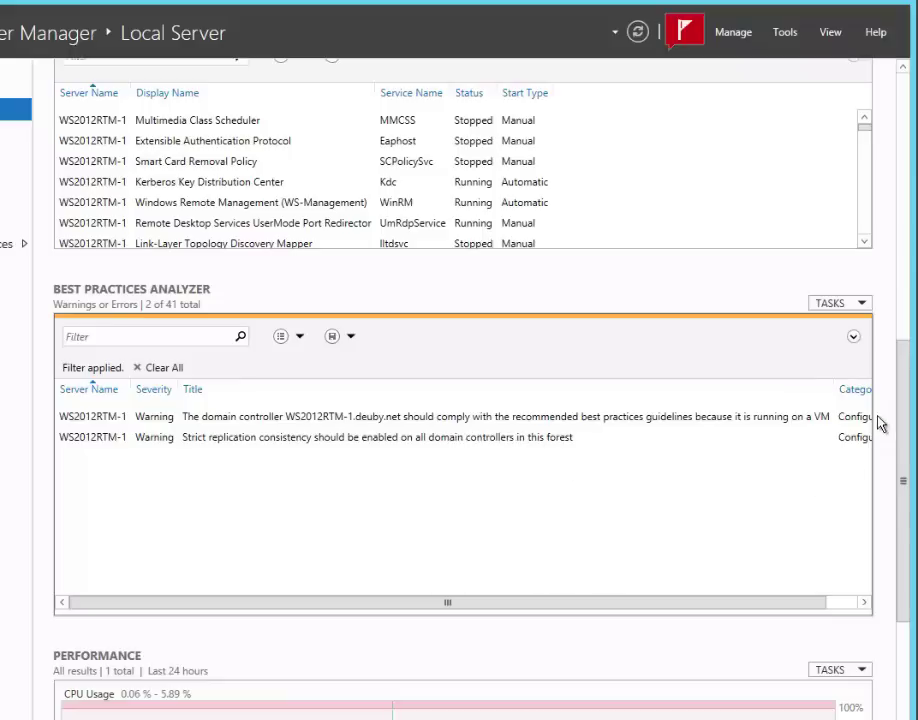
{"action": "scroll", "coordinate": [909, 500], "scroll_direction": "down", "scroll_amount": 3}
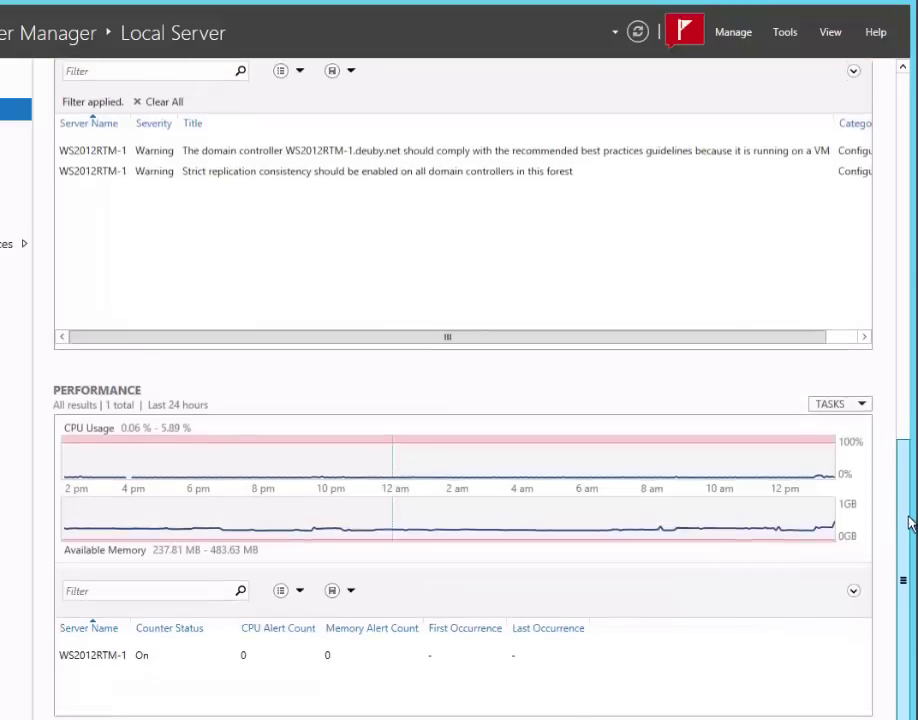
{"action": "scroll", "coordinate": [910, 522], "scroll_direction": "down", "scroll_amount": 2}
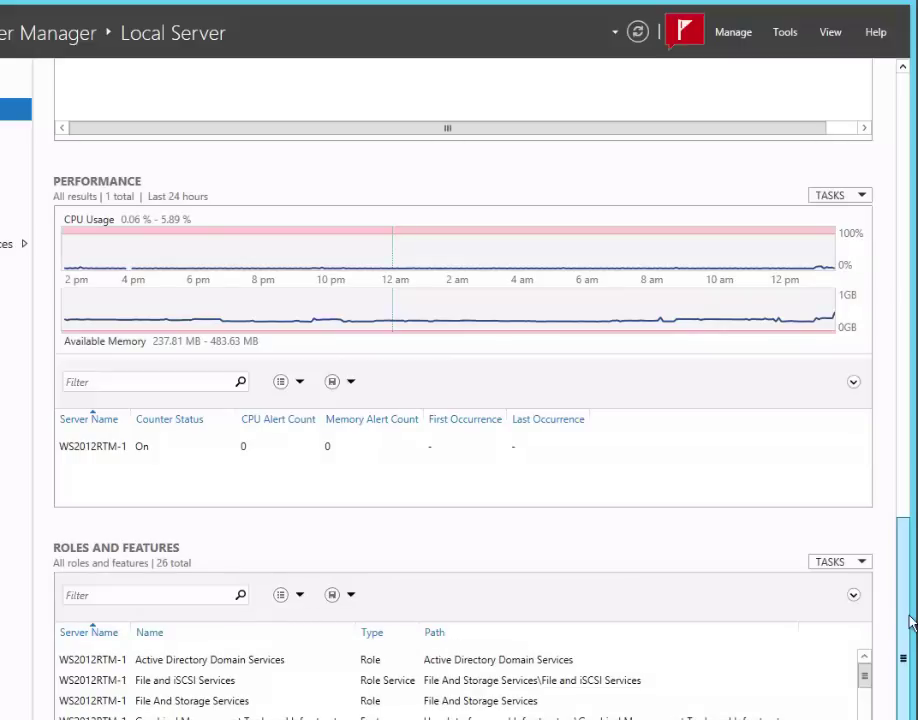
{"action": "left_click_drag", "start_coordinate": [909, 617], "coordinate": [904, 61]}
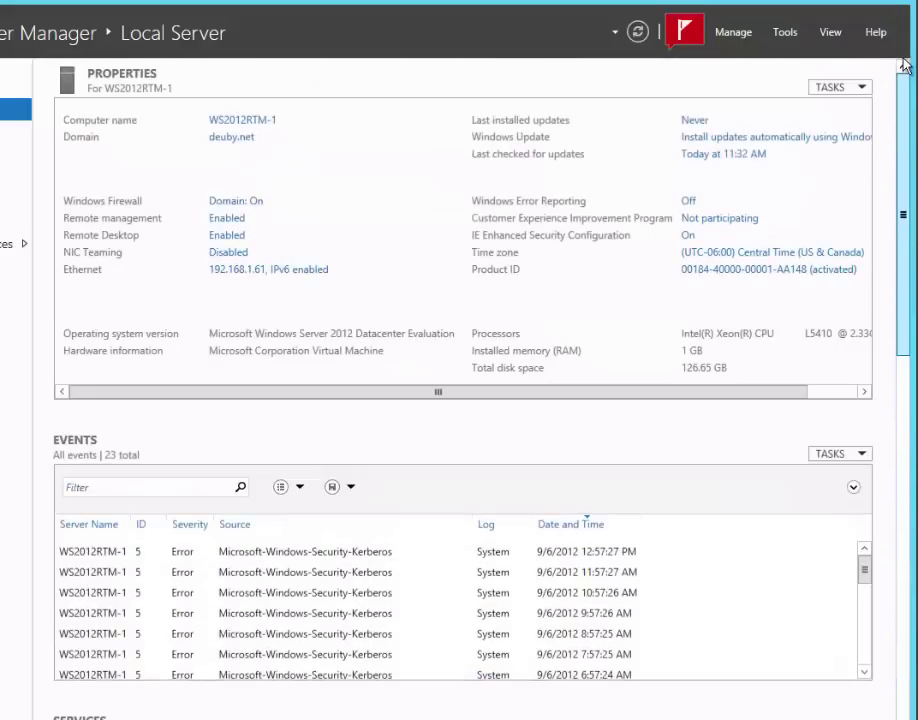
Run Repadmin.exe from the local server's tasks, read through its help text and close the command window
{"action": "left_click", "coordinate": [862, 89]}
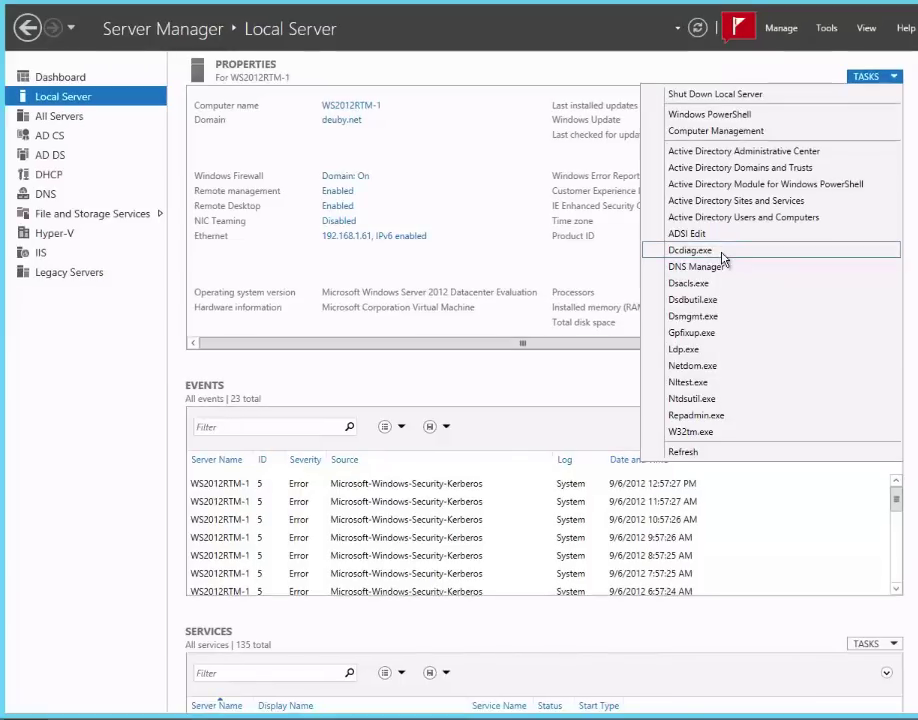
{"action": "left_click", "coordinate": [719, 415]}
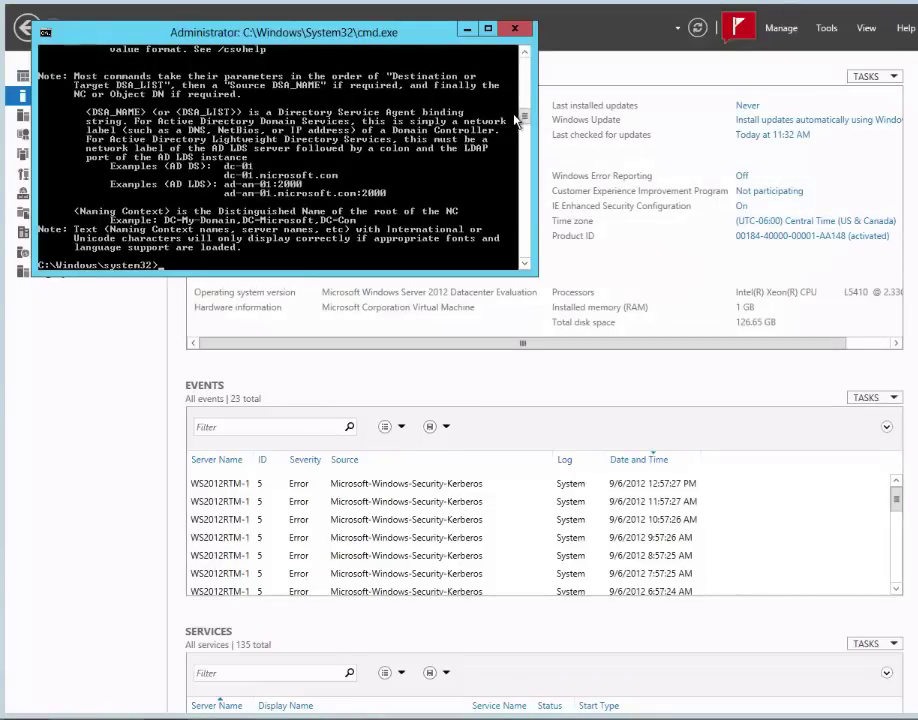
{"action": "mouse_move", "coordinate": [524, 120]}
{"action": "left_mouse_down"}
{"action": "mouse_move", "coordinate": [525, 60]}
{"action": "mouse_move", "coordinate": [525, 130]}
{"action": "left_mouse_up"}
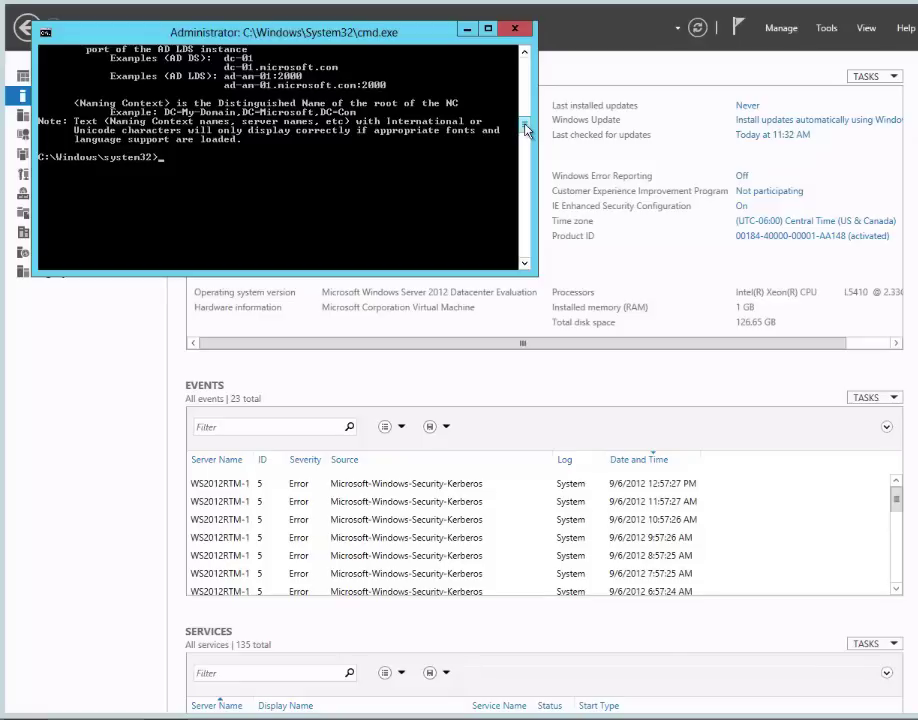
{"action": "left_click", "coordinate": [515, 31]}
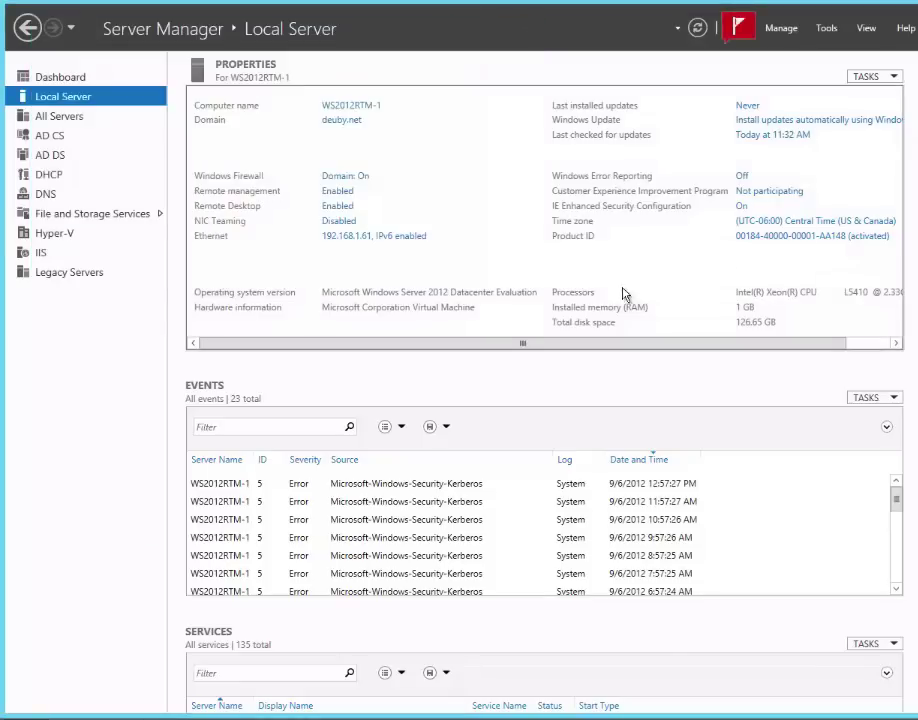
Open Computer Management for the local server from its property tasks
{"action": "left_click", "coordinate": [895, 79]}
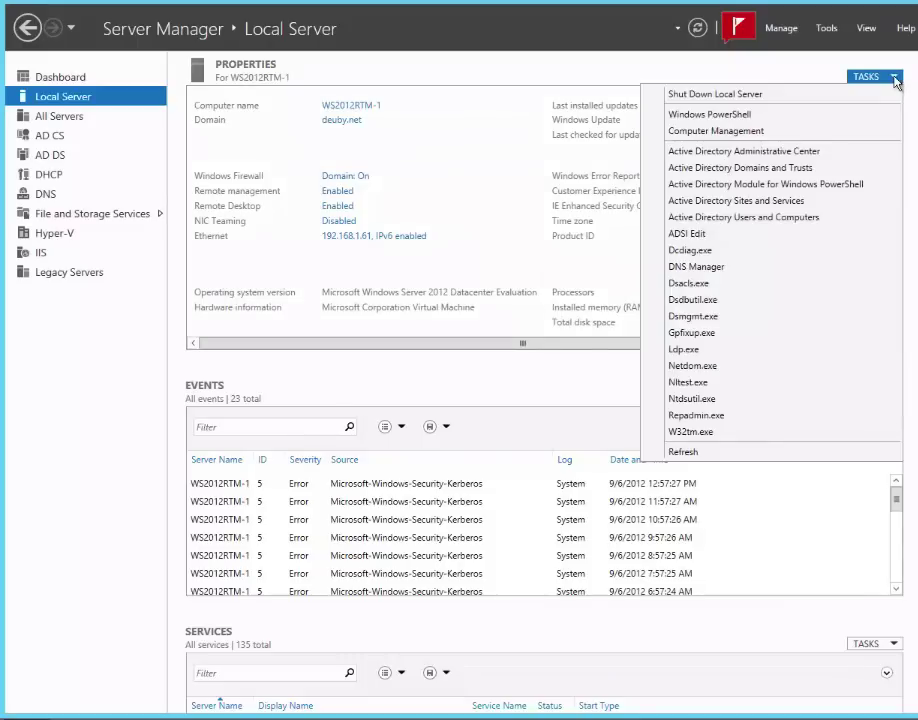
{"action": "left_click", "coordinate": [730, 132]}
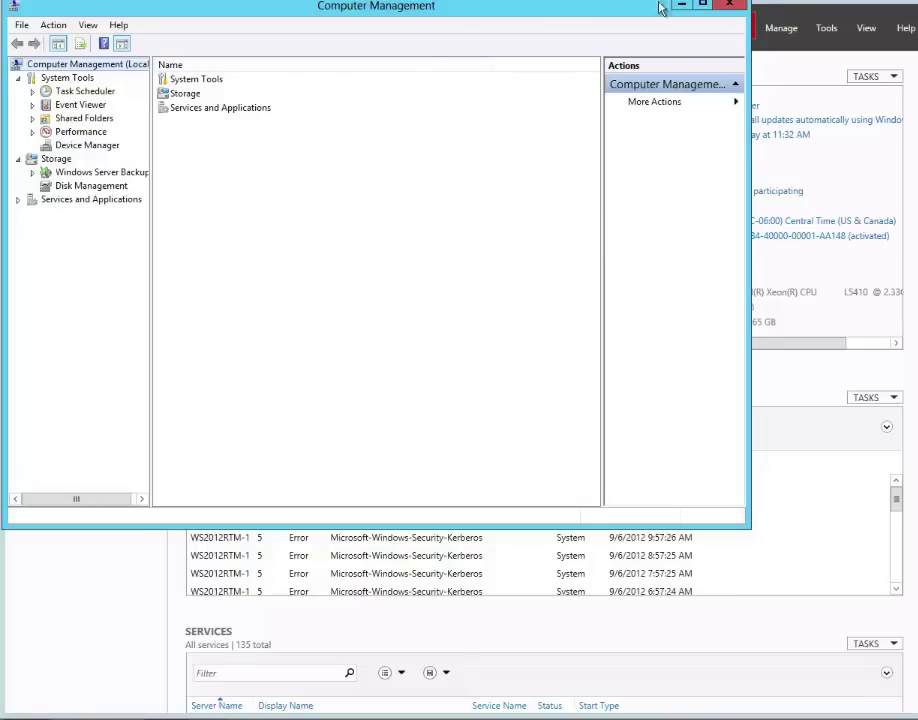
Close Computer Management and look over the administration tools offered by Server Manager
{"action": "left_click", "coordinate": [729, 6]}
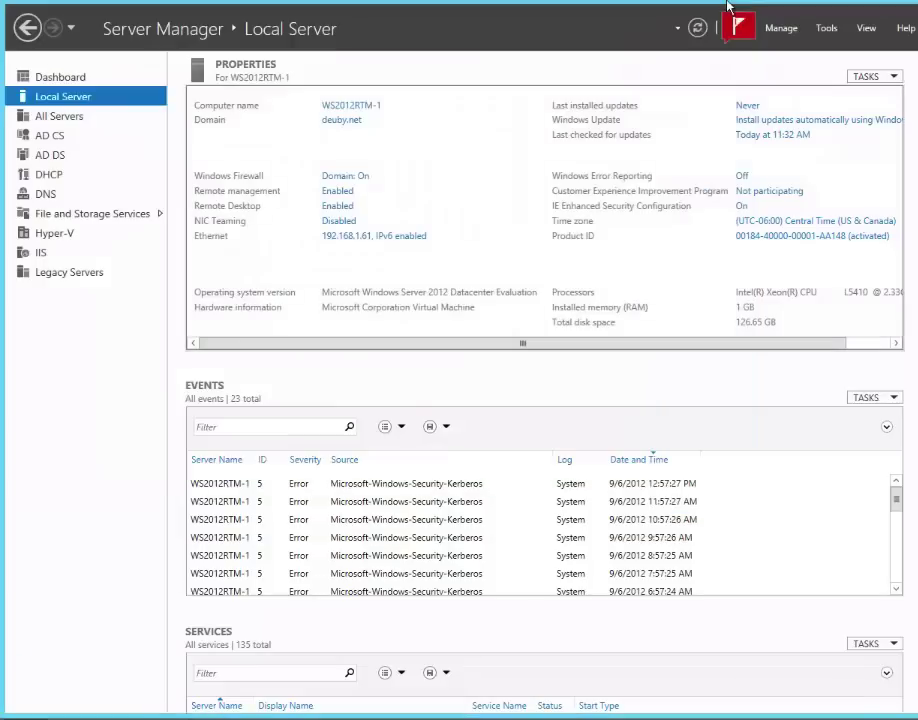
{"action": "left_click", "coordinate": [826, 29]}
{"action": "left_click", "coordinate": [826, 29]}
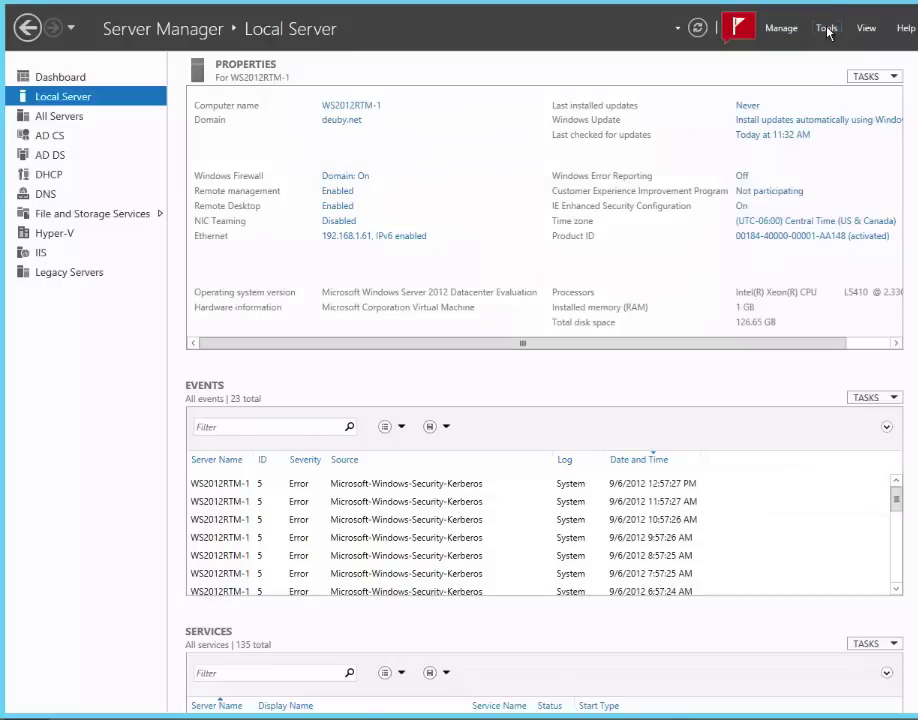
{"action": "left_click", "coordinate": [866, 77]}
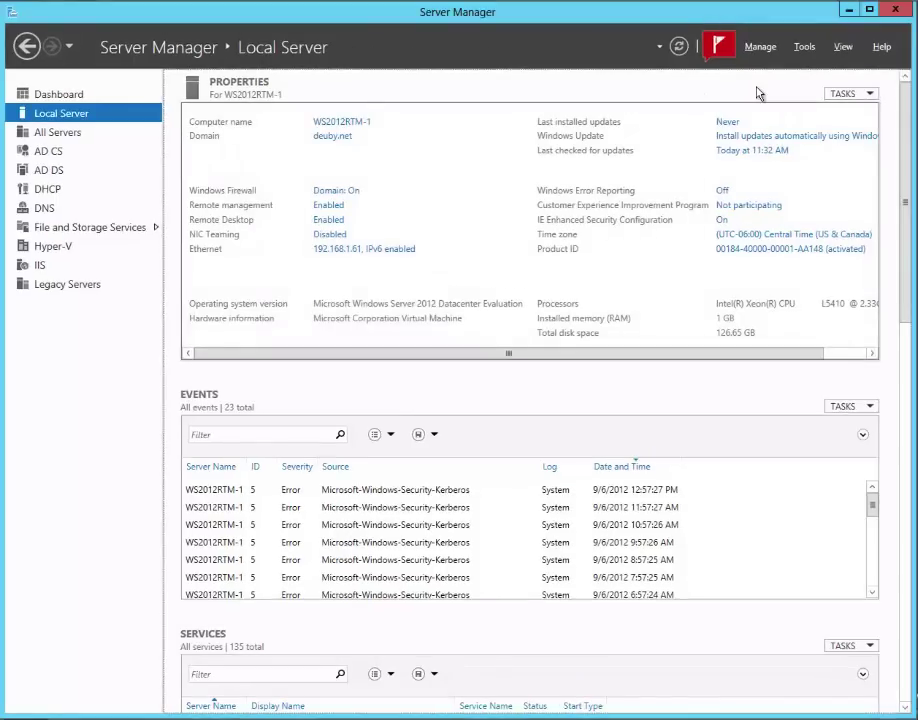
Bring up the Windows security options screen, view its power choices, and return to the Local Server page
{"action": "key", "text": "ctrl+alt+Delete"}
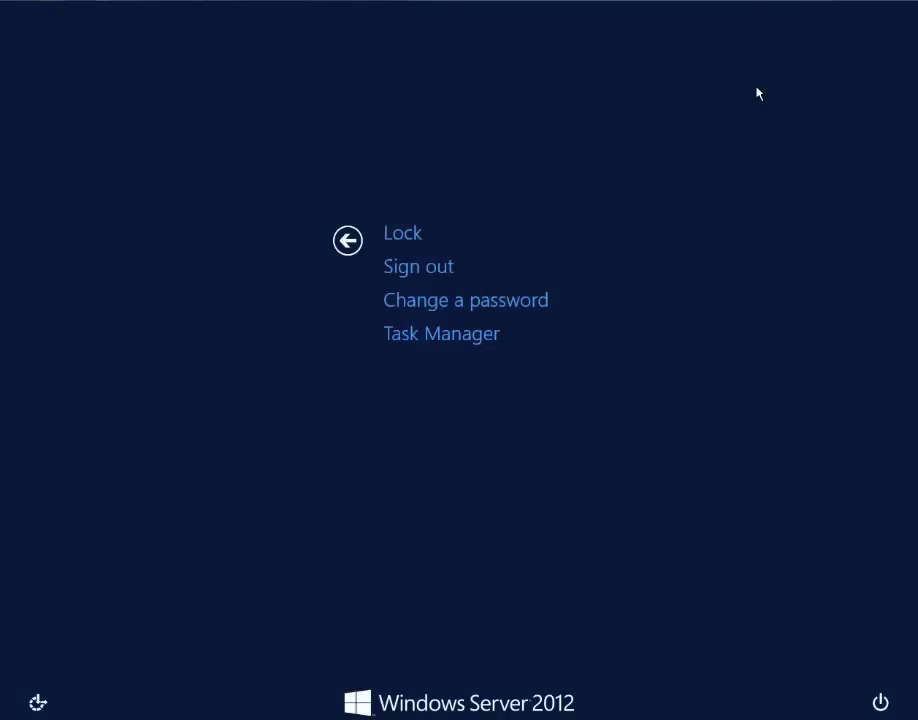
{"action": "left_click", "coordinate": [880, 705]}
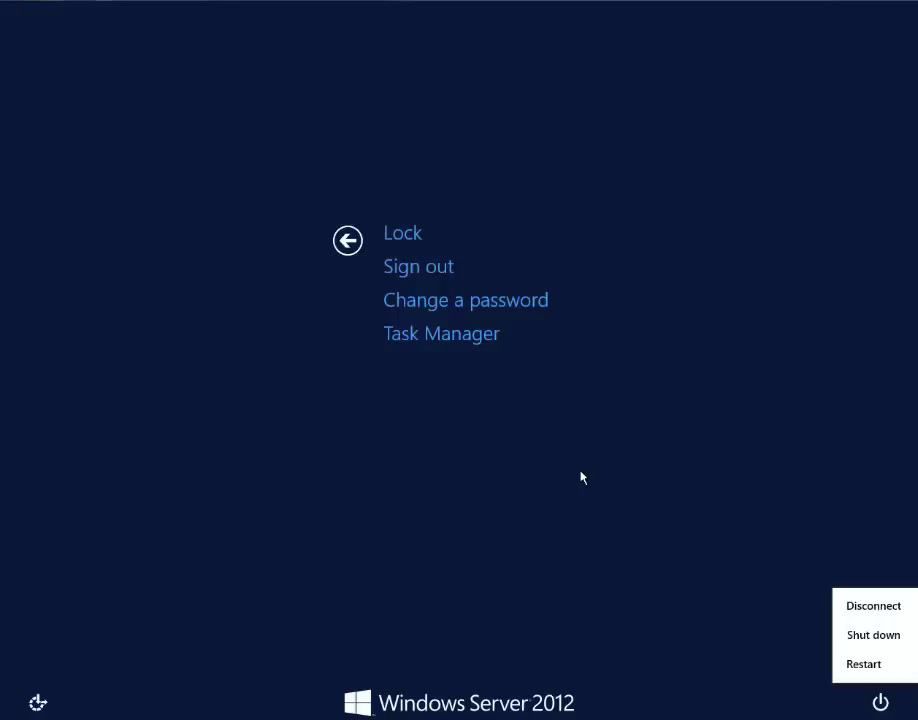
{"action": "left_click", "coordinate": [346, 247]}
{"action": "left_click", "coordinate": [346, 247]}
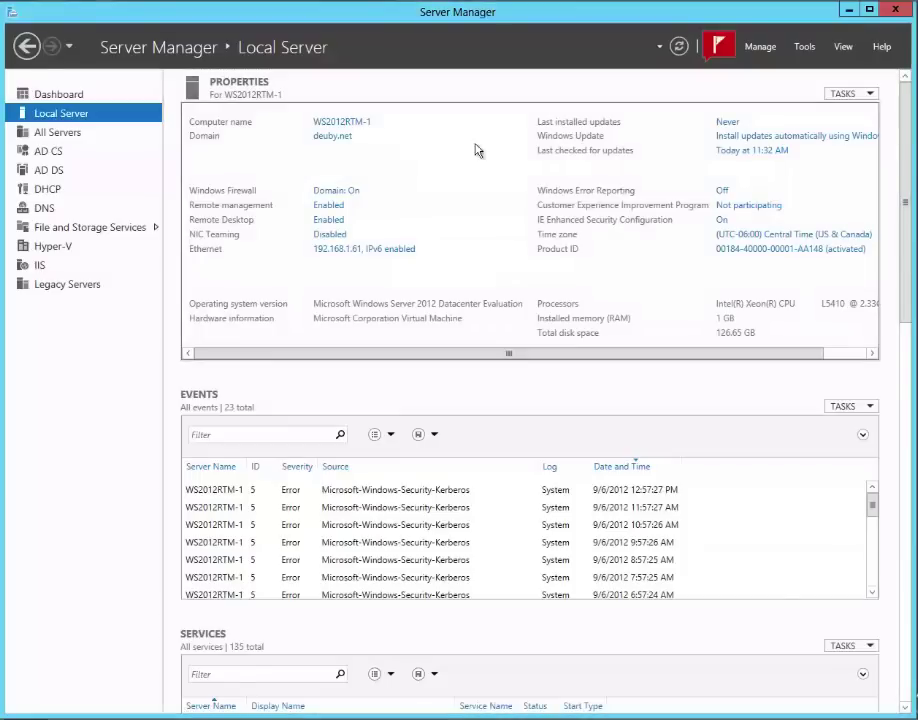
Examine the All Servers page from the server list through to the roles and features section for SCVMM
{"action": "left_click", "coordinate": [54, 135]}
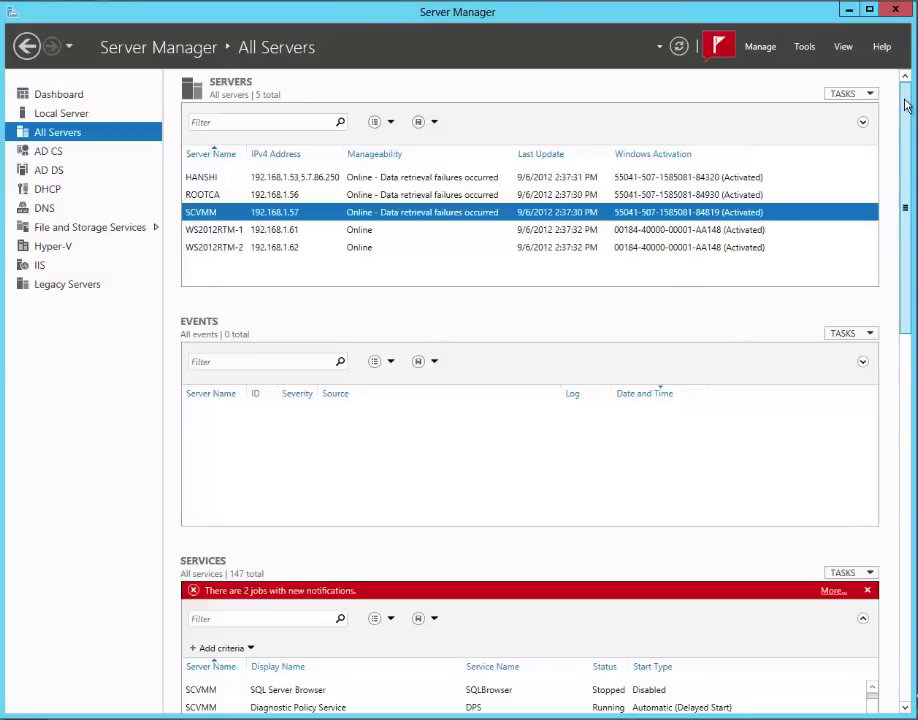
{"action": "left_click_drag", "start_coordinate": [905, 108], "coordinate": [907, 505]}
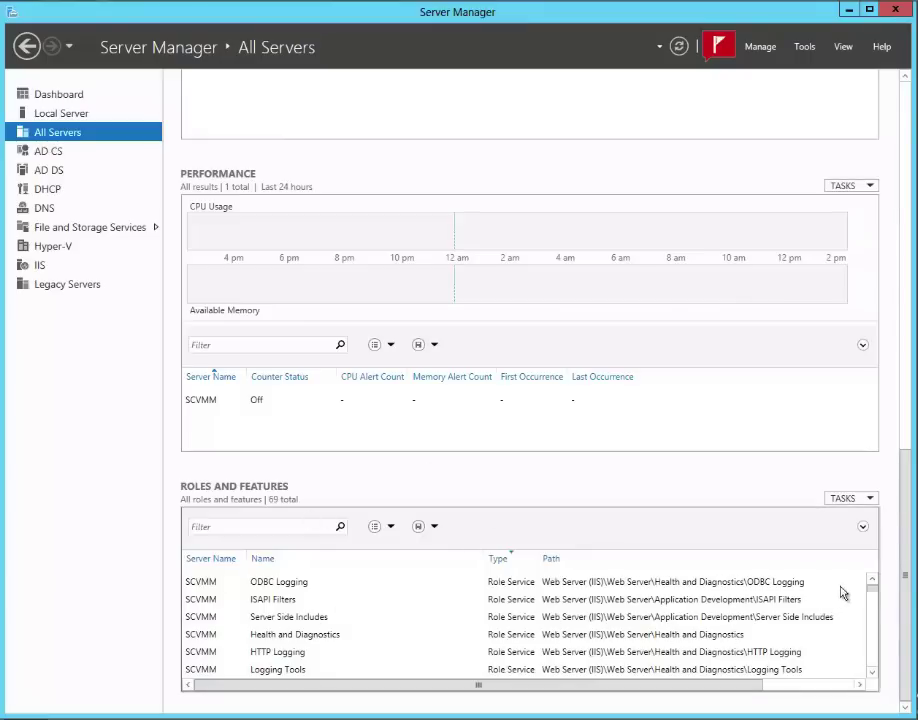
{"action": "left_click", "coordinate": [877, 655]}
{"action": "left_click_drag", "start_coordinate": [877, 655], "coordinate": [882, 558]}
{"action": "left_click_drag", "start_coordinate": [908, 498], "coordinate": [912, 96]}
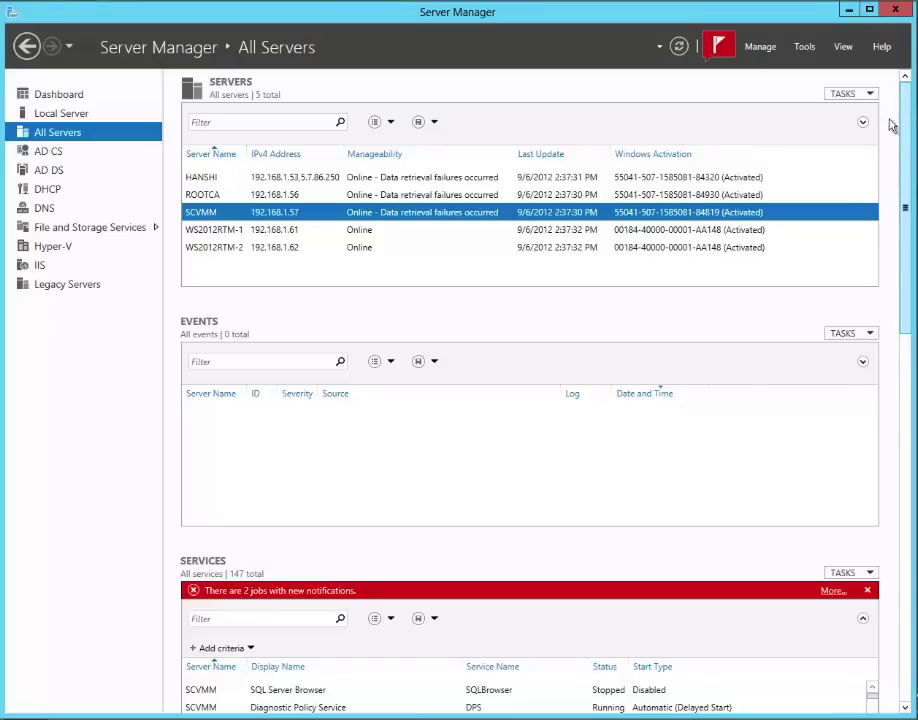
Select HANSHI, ROOTCA, SCVMM and WS2012RTM-1 one after another to view each server's details
{"action": "left_click", "coordinate": [226, 181]}
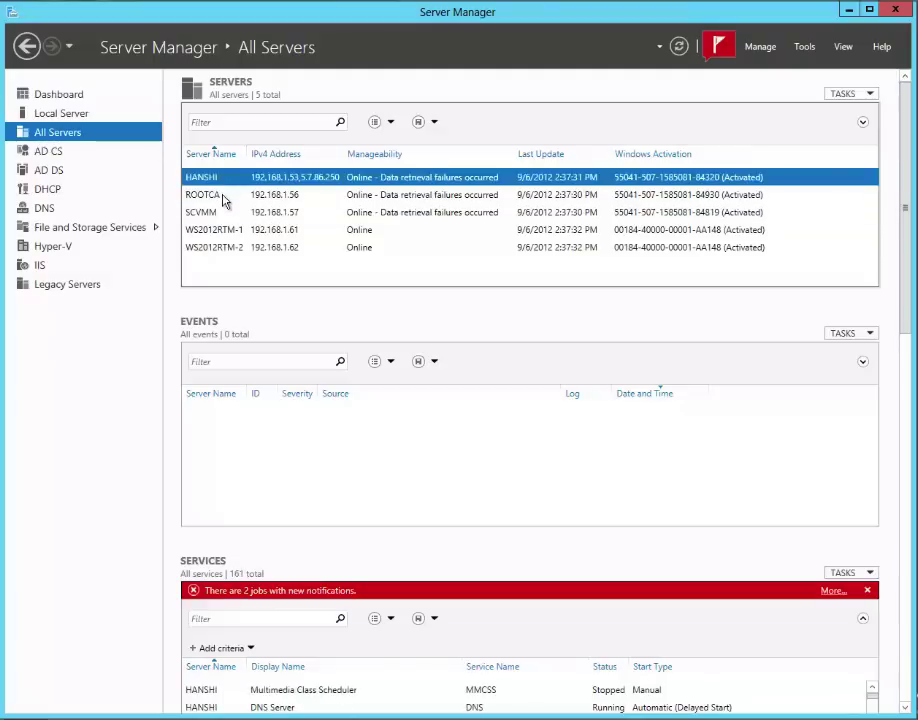
{"action": "left_click", "coordinate": [226, 197]}
{"action": "left_click", "coordinate": [228, 214]}
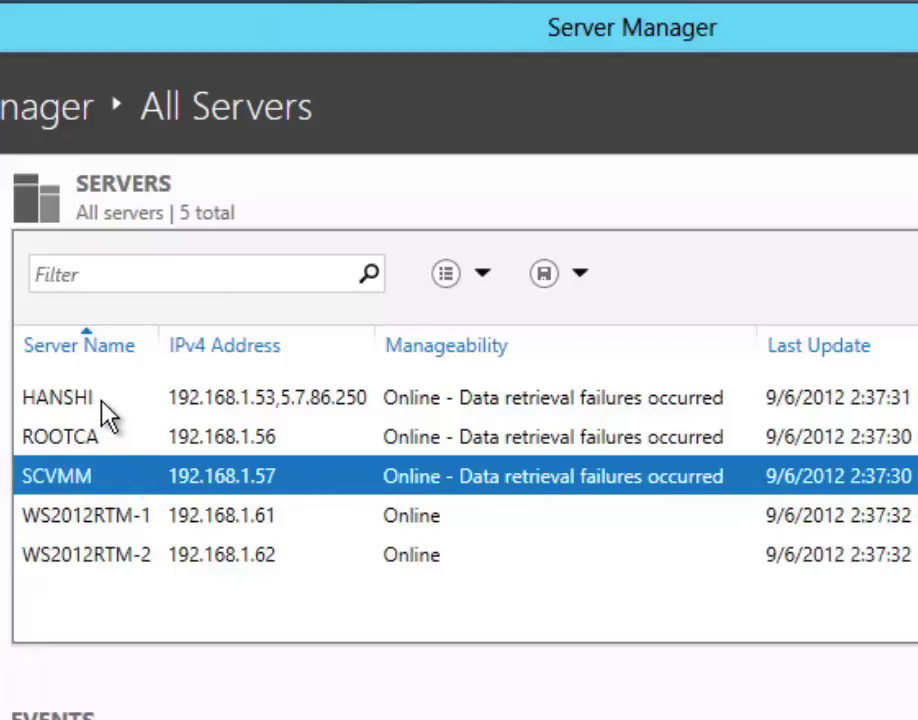
{"action": "left_click", "coordinate": [104, 519]}
Select WS2012RTM-1 and WS2012RTM-2 together and review the management commands available for both
{"action": "left_click", "coordinate": [125, 570]}
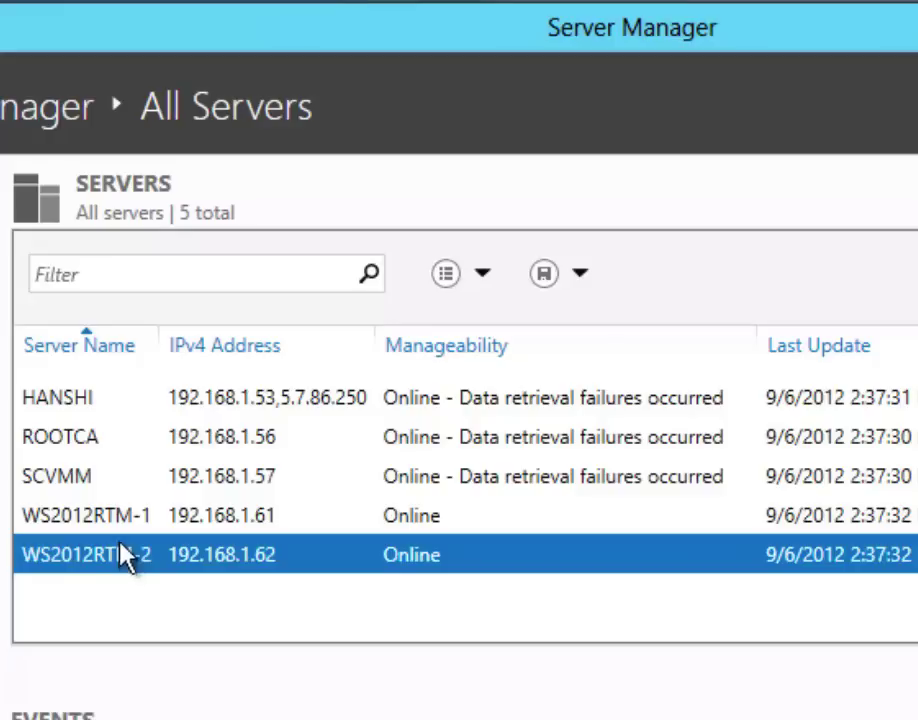
{"action": "left_click", "coordinate": [112, 532], "text": "ctrl"}
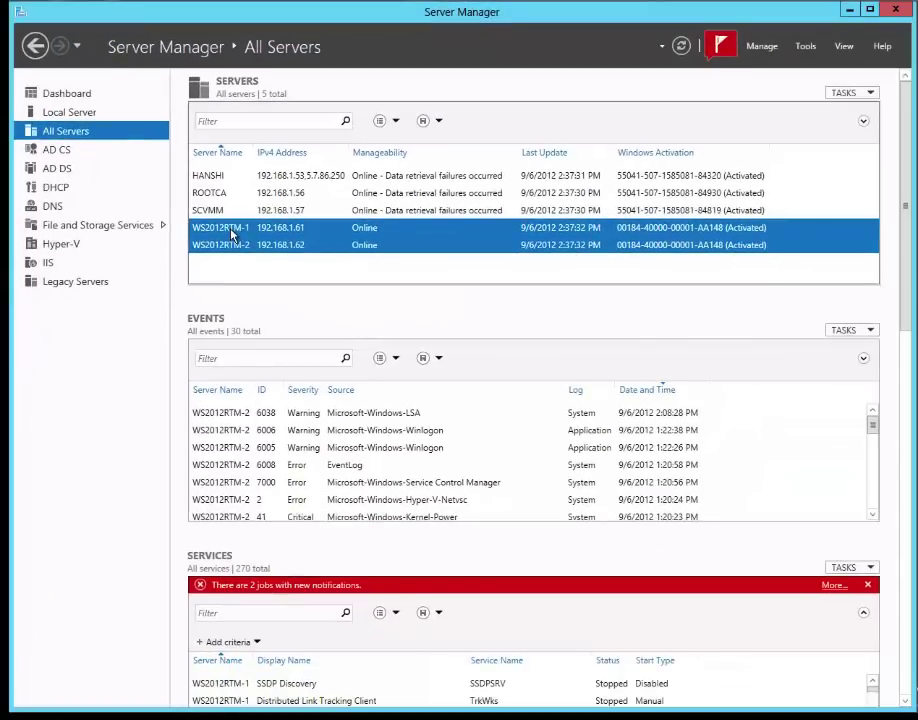
{"action": "right_click", "coordinate": [233, 235]}
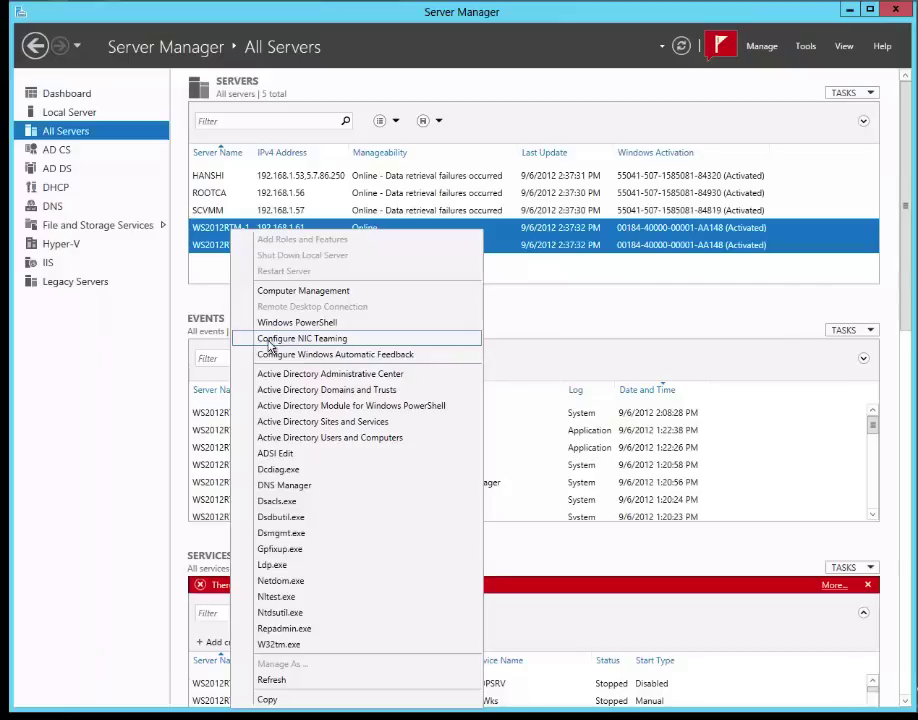
{"action": "left_click", "coordinate": [53, 137]}
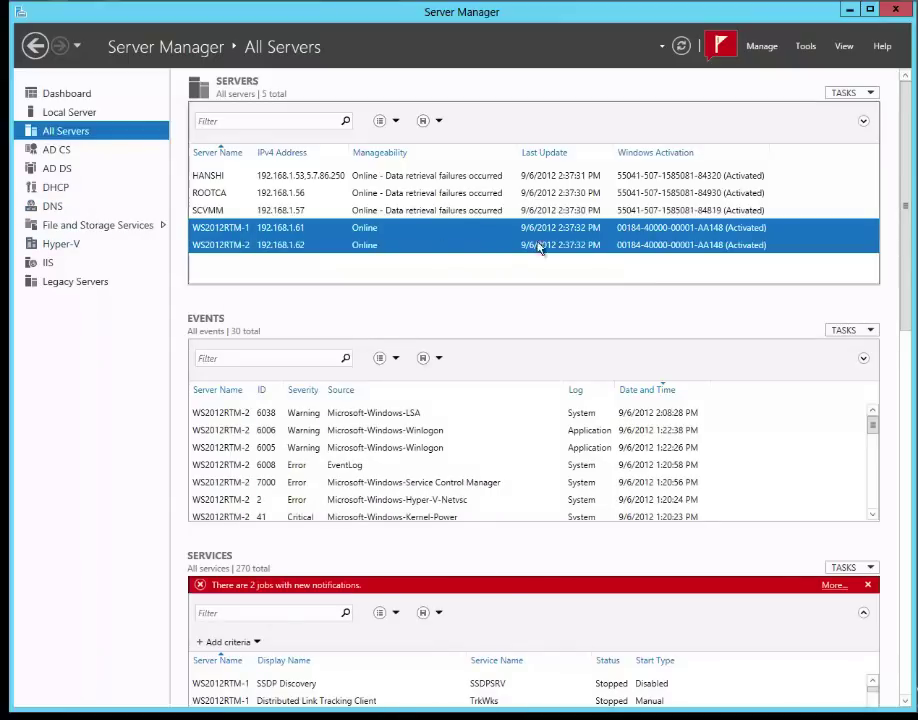
Select all five servers in the list and refresh the server data
{"action": "left_click", "coordinate": [275, 180], "text": "shift"}
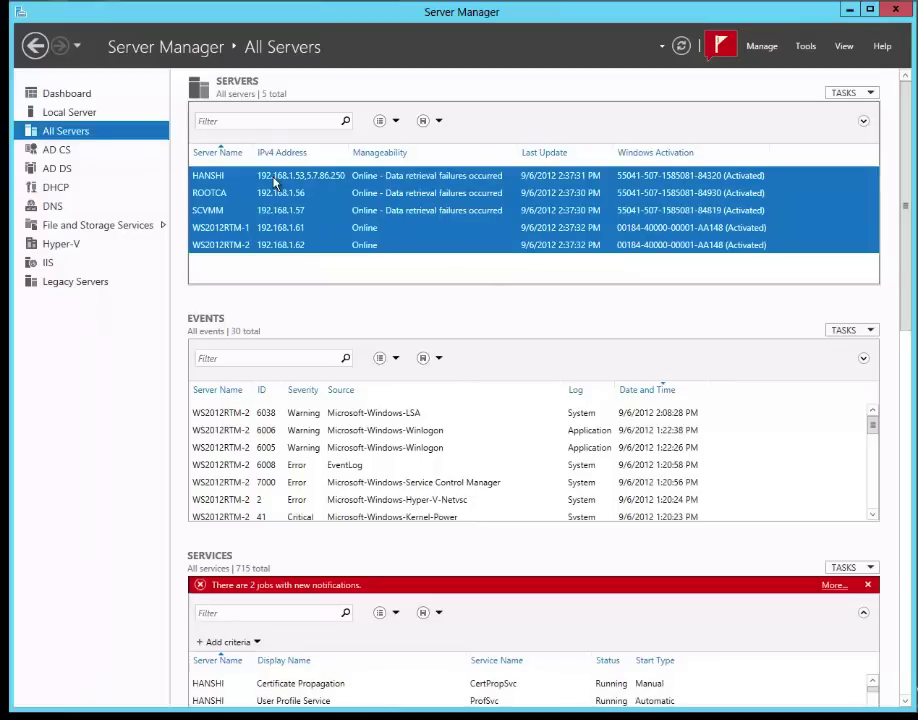
{"action": "left_click", "coordinate": [873, 94]}
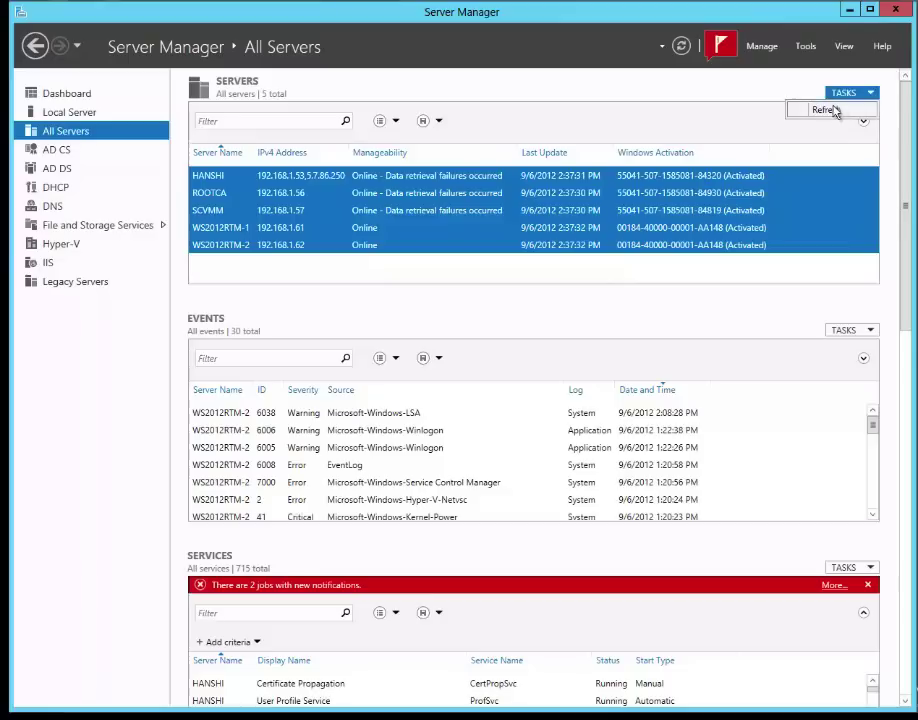
{"action": "left_click", "coordinate": [834, 111]}
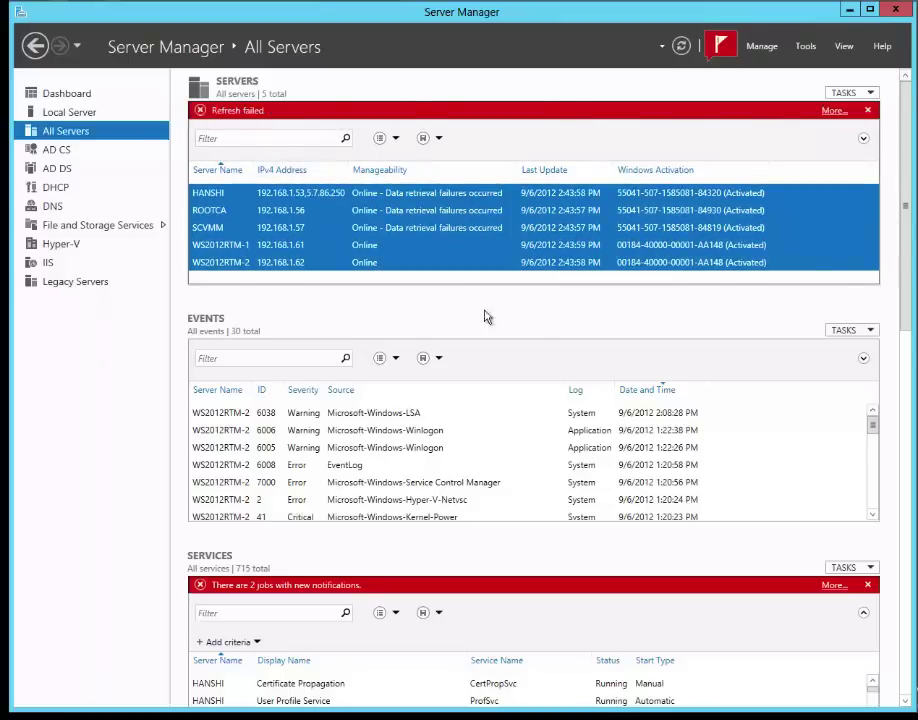
Compare the management commands available for all five servers together with those for HANSHI alone
{"action": "right_click", "coordinate": [257, 264]}
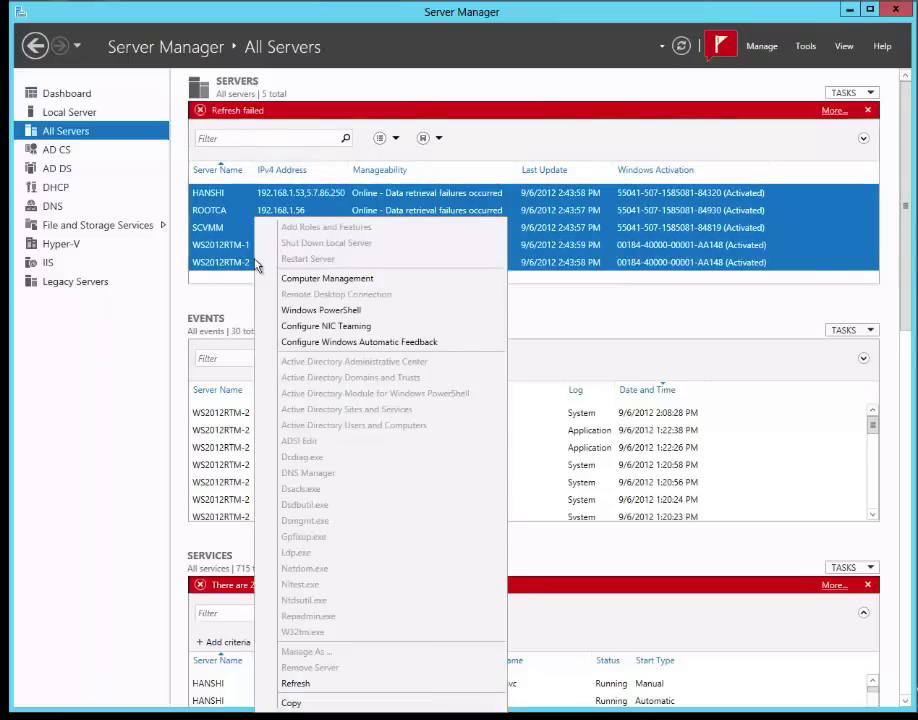
{"action": "left_click", "coordinate": [242, 279]}
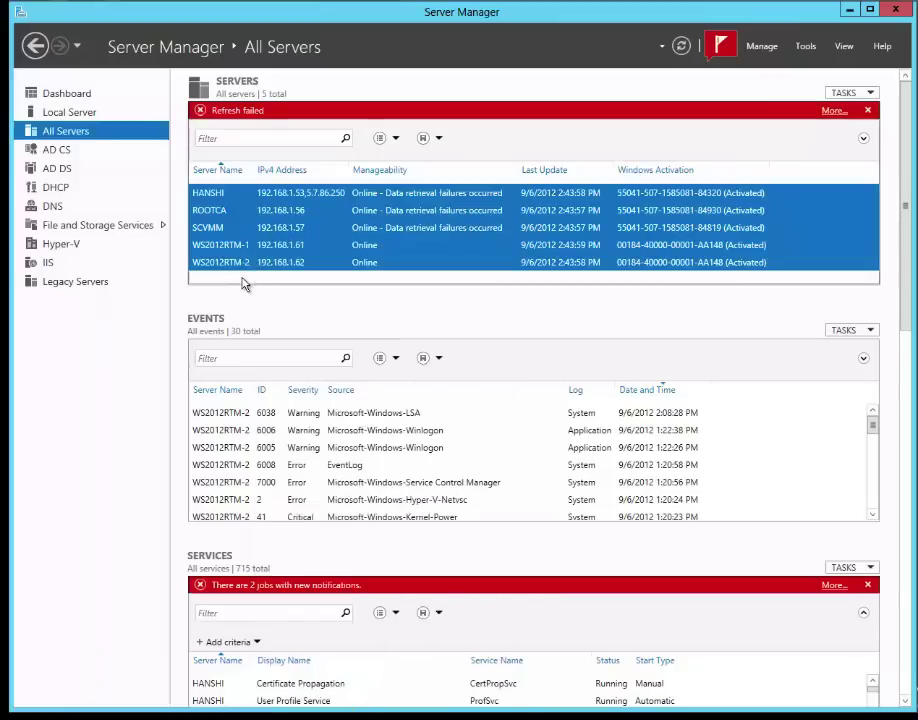
{"action": "left_click", "coordinate": [236, 194]}
{"action": "right_click", "coordinate": [236, 196]}
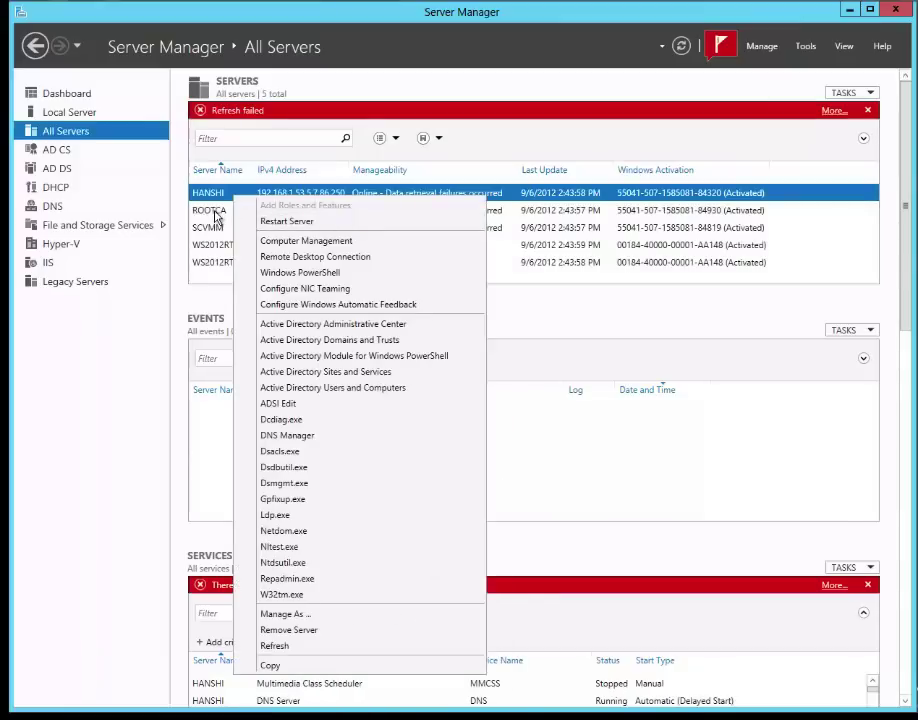
Select HANSHI and ROOTCA together, review their shared management commands, and dismiss the list without running any
{"action": "left_click", "coordinate": [215, 213]}
{"action": "left_click", "coordinate": [213, 193], "text": "ctrl"}
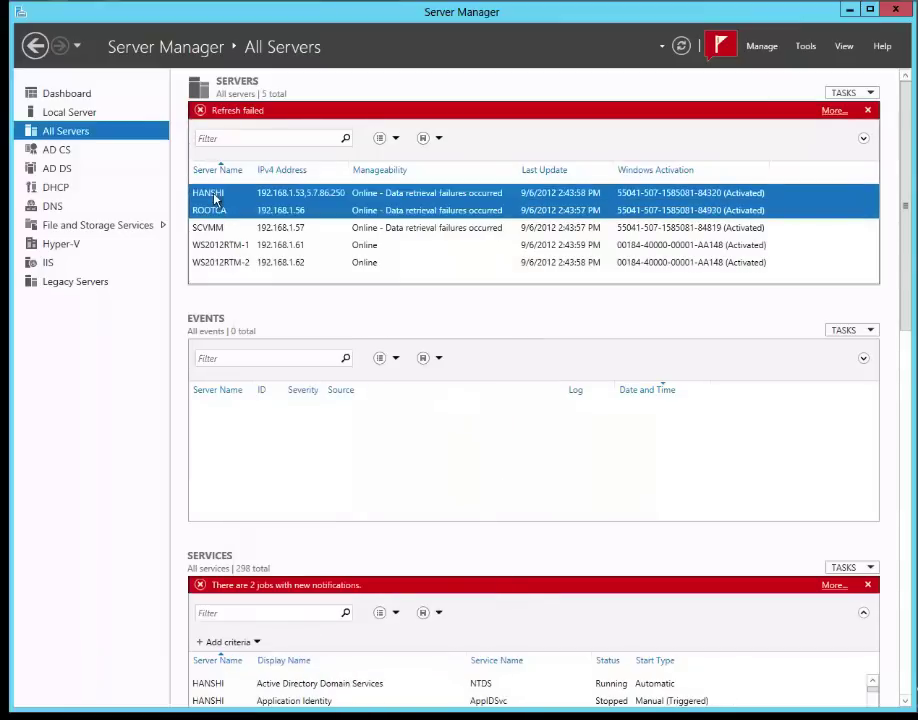
{"action": "right_click", "coordinate": [215, 200]}
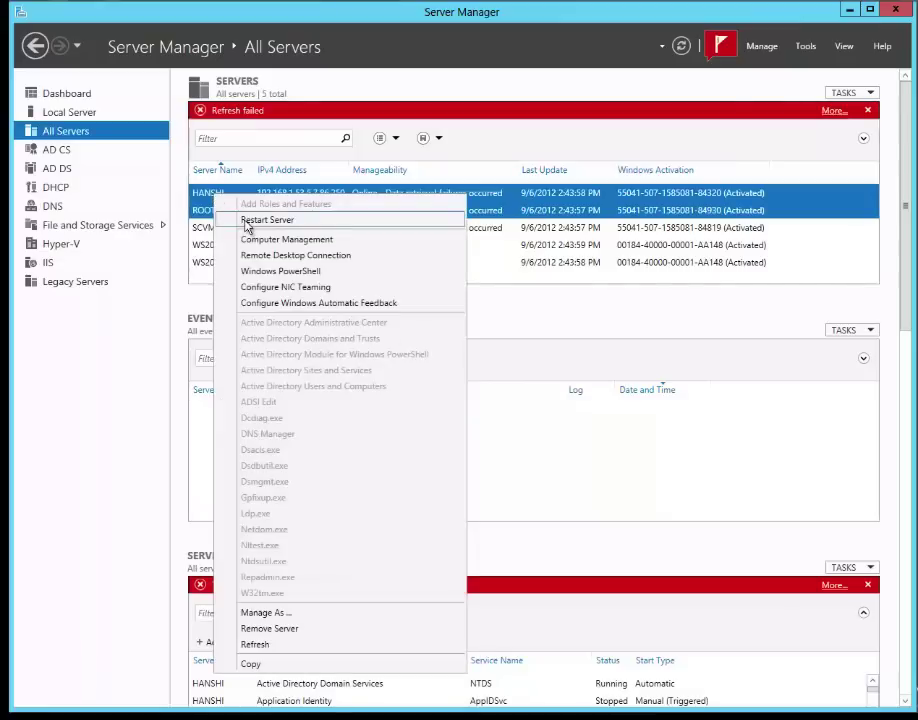
{"action": "left_click", "coordinate": [205, 298]}
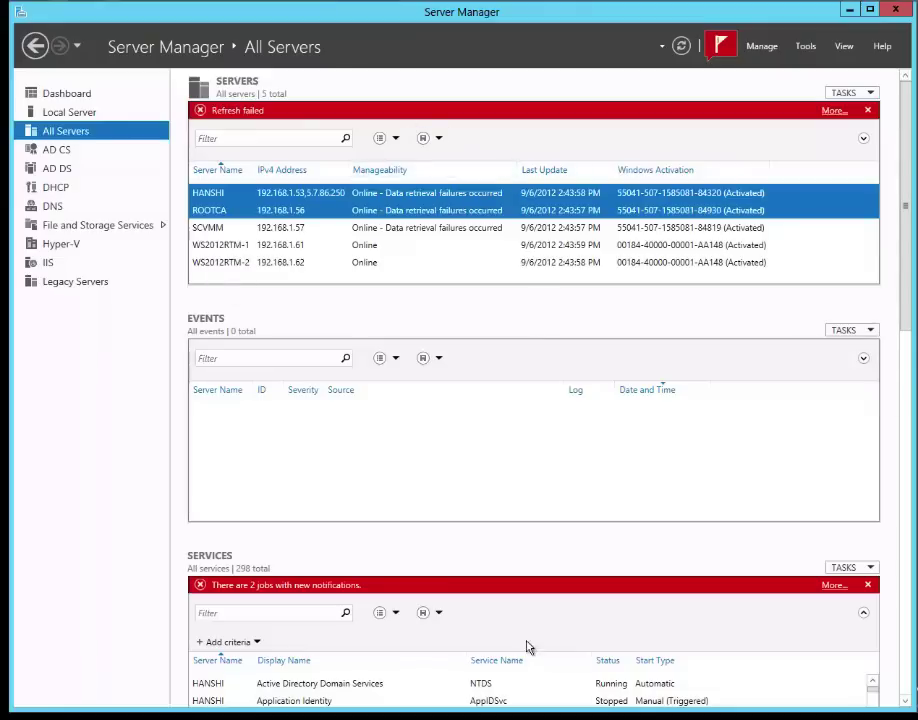
Check which tasks the Services and Performance sections offer for the selected servers, and return to the server list
{"action": "left_click", "coordinate": [869, 568]}
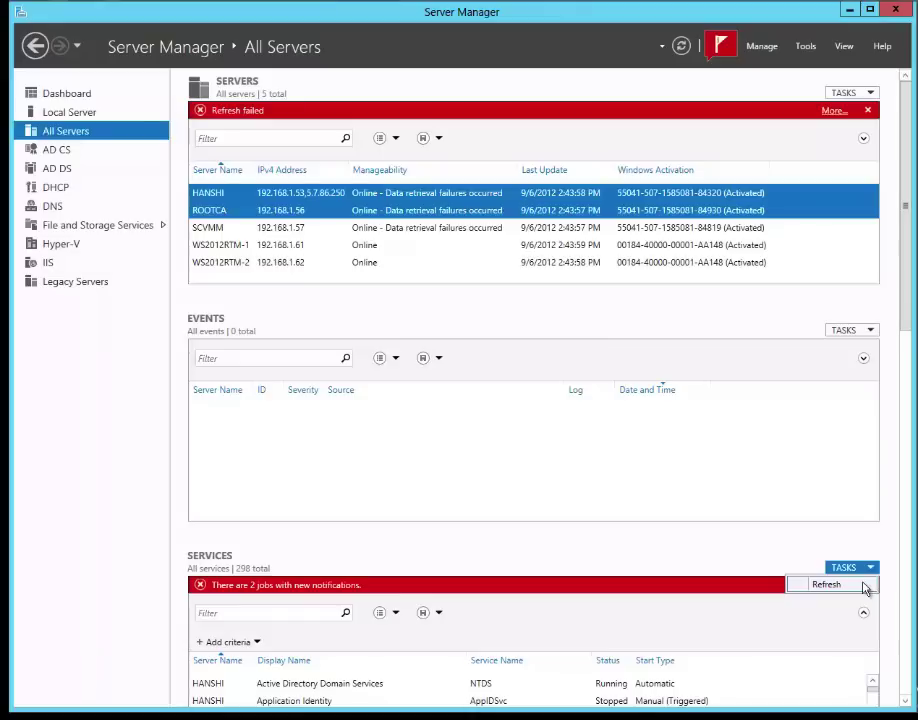
{"action": "left_click", "coordinate": [760, 557]}
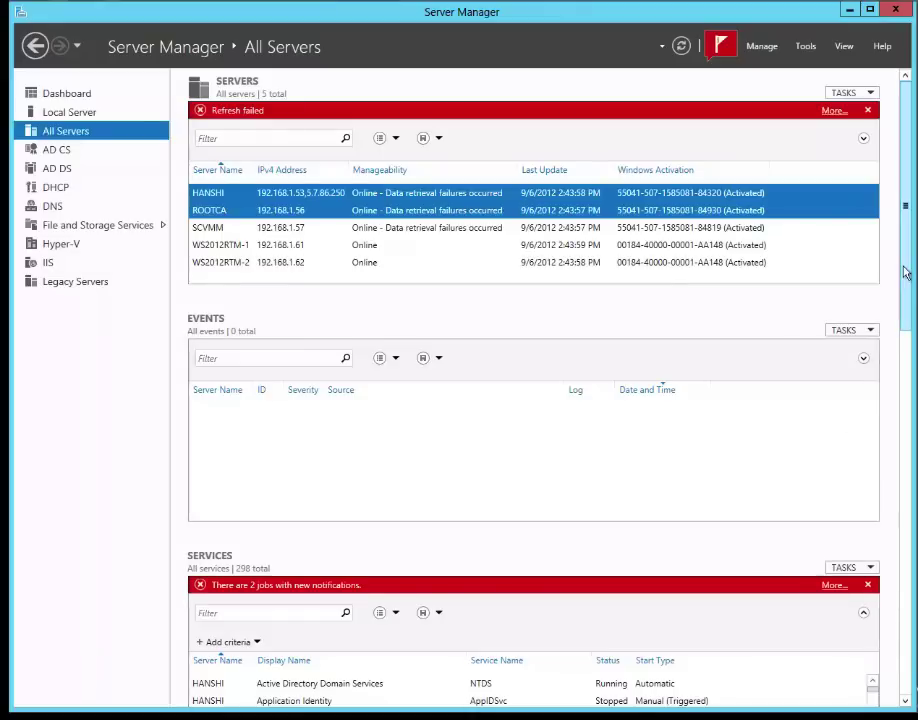
{"action": "left_click_drag", "start_coordinate": [905, 280], "coordinate": [905, 512]}
{"action": "left_click", "coordinate": [866, 501]}
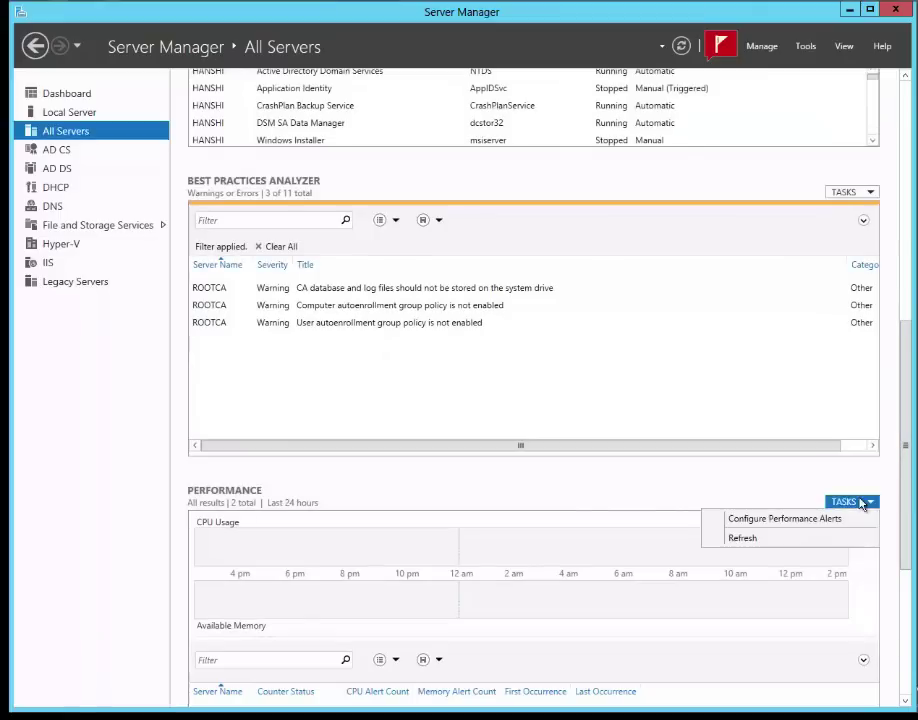
{"action": "left_click", "coordinate": [787, 489]}
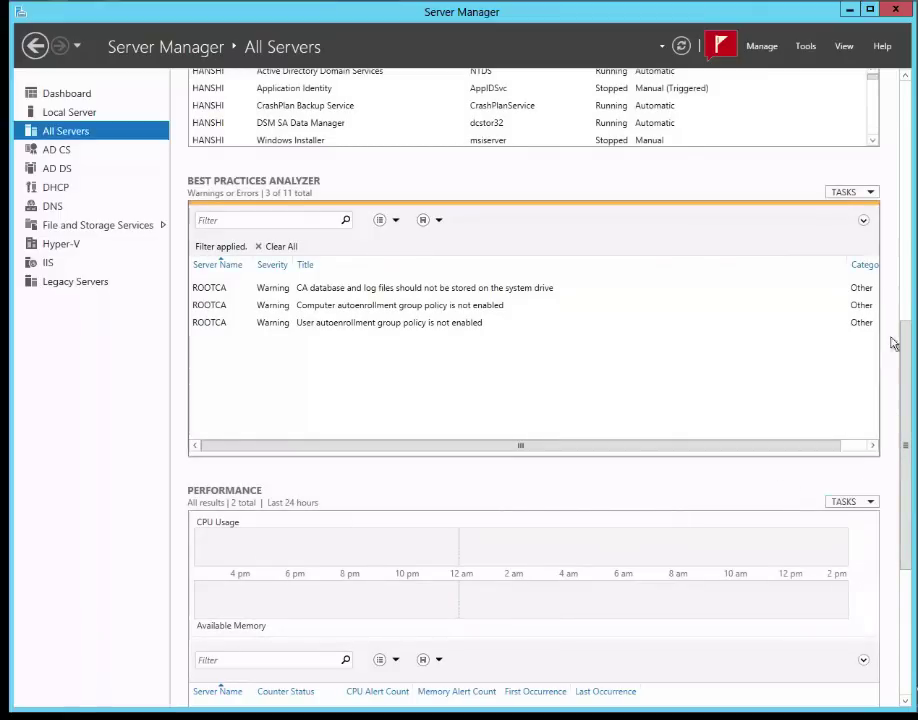
{"action": "left_click", "coordinate": [902, 186]}
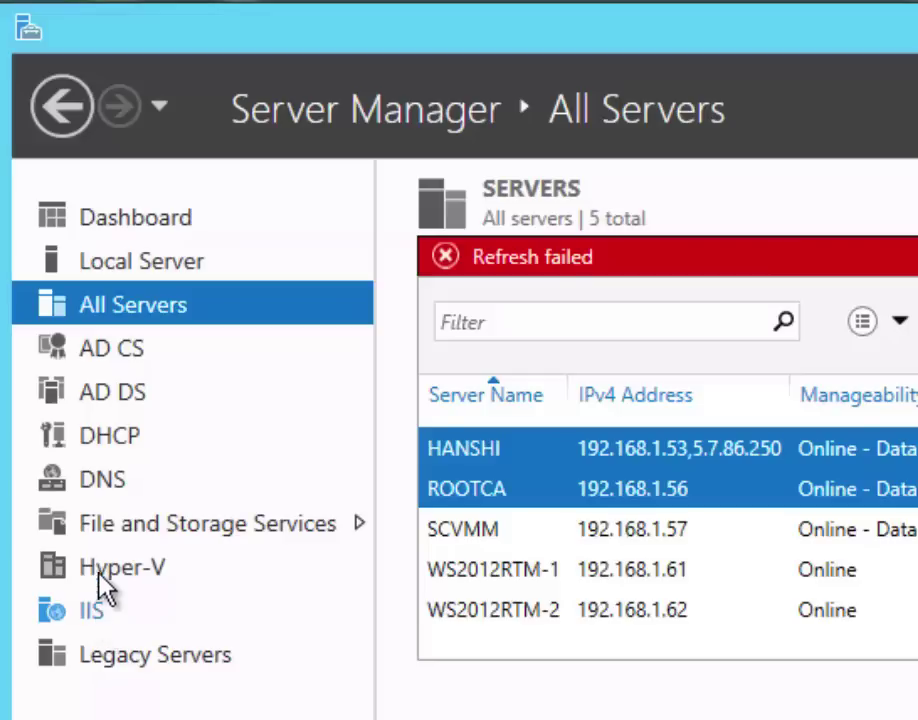
View the servers in the AD CS and AD DS role groups, selecting HANSHI within AD CS
{"action": "left_click", "coordinate": [92, 352]}
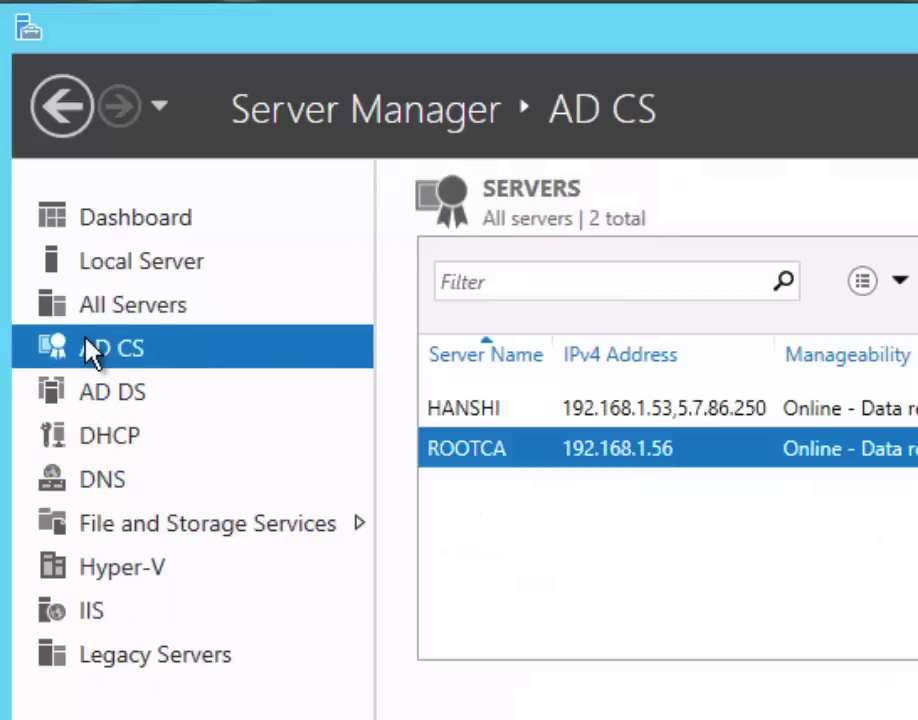
{"action": "left_click", "coordinate": [498, 410]}
{"action": "left_click", "coordinate": [133, 406]}
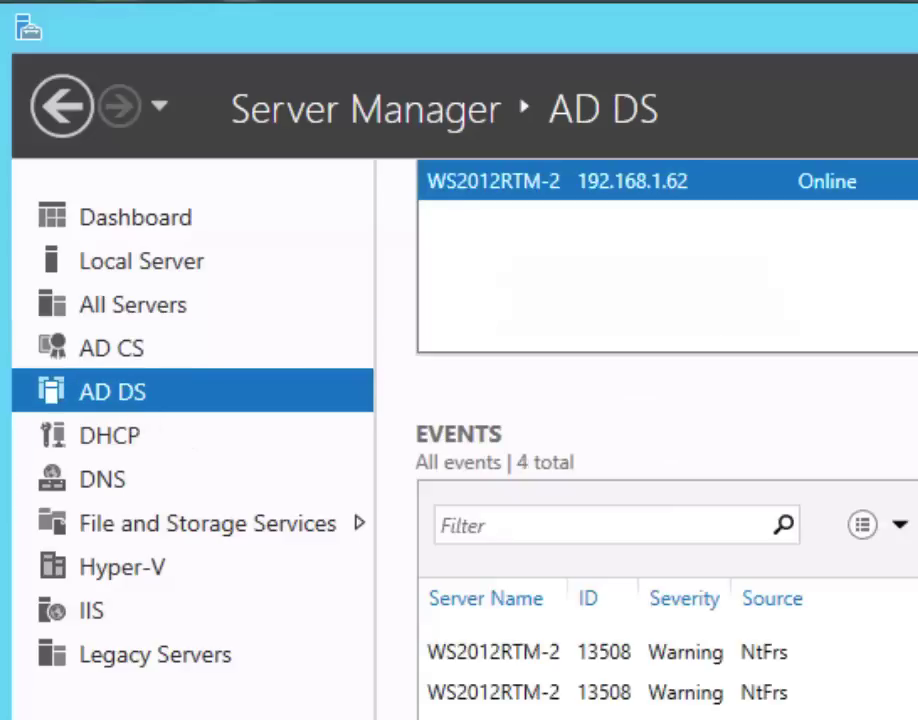
{"action": "scroll", "coordinate": [666, 438], "scroll_direction": "up", "scroll_amount": 3}
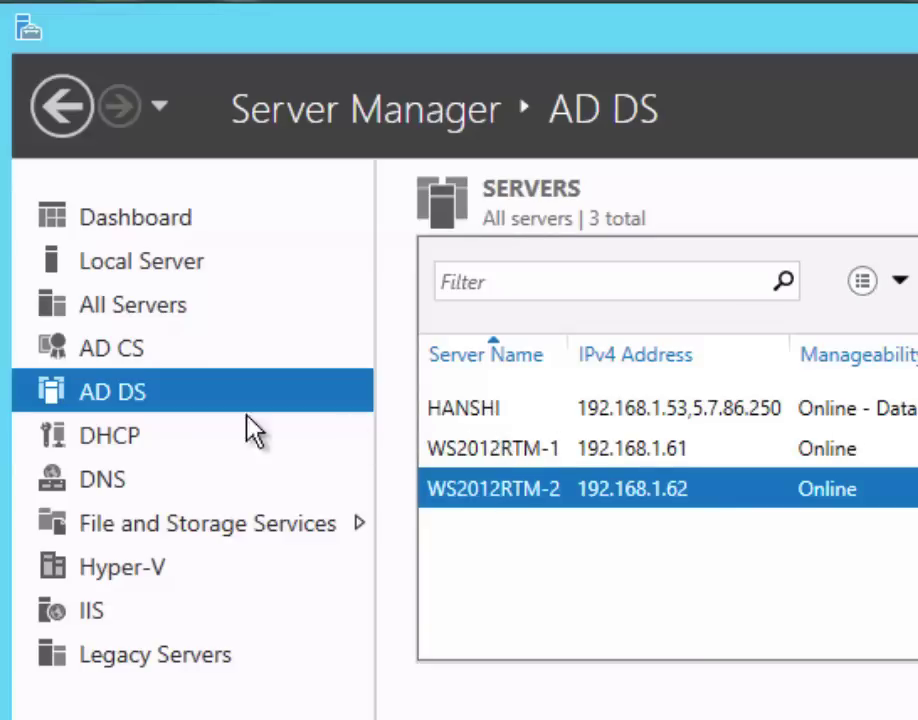
View the server lists of the DHCP, DNS, and File and Storage Services role groups
{"action": "left_click", "coordinate": [131, 450]}
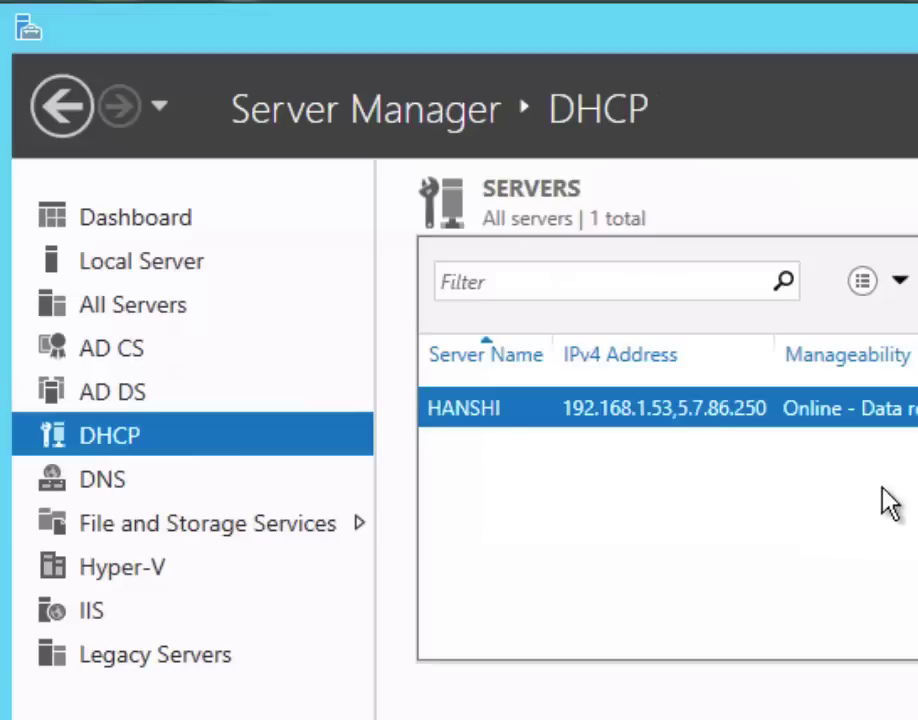
{"action": "left_click", "coordinate": [102, 488]}
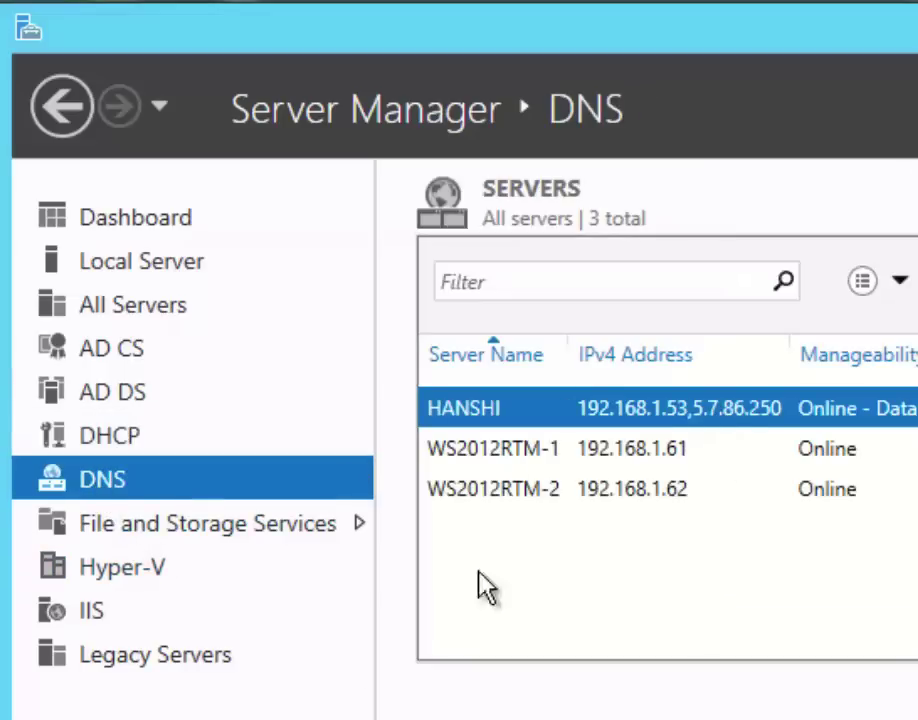
{"action": "left_click", "coordinate": [212, 523]}
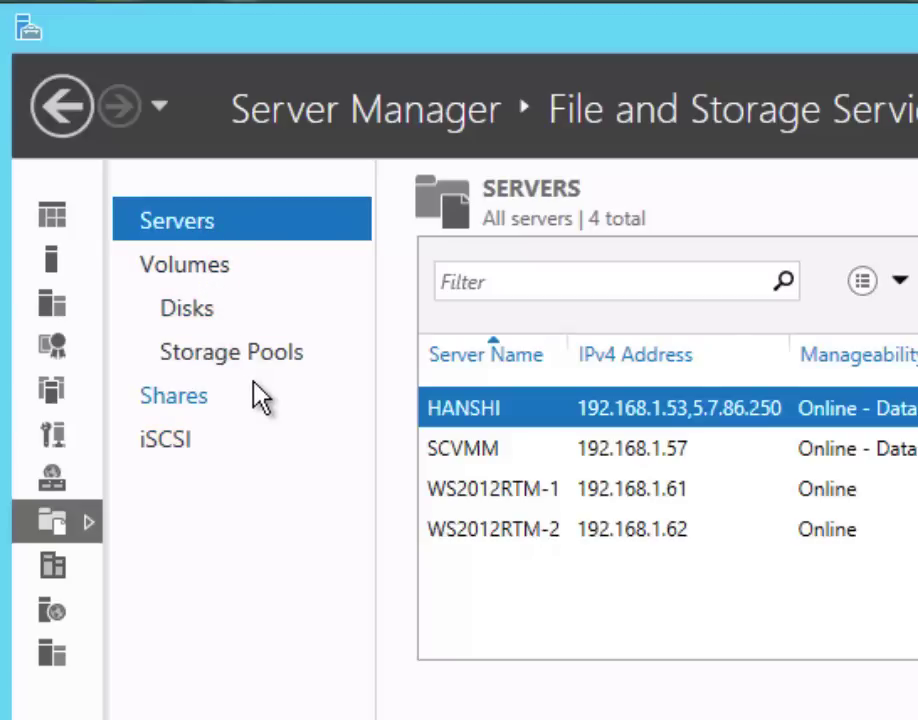
View the server lists of the Hyper-V and IIS role groups
{"action": "left_click", "coordinate": [51, 578]}
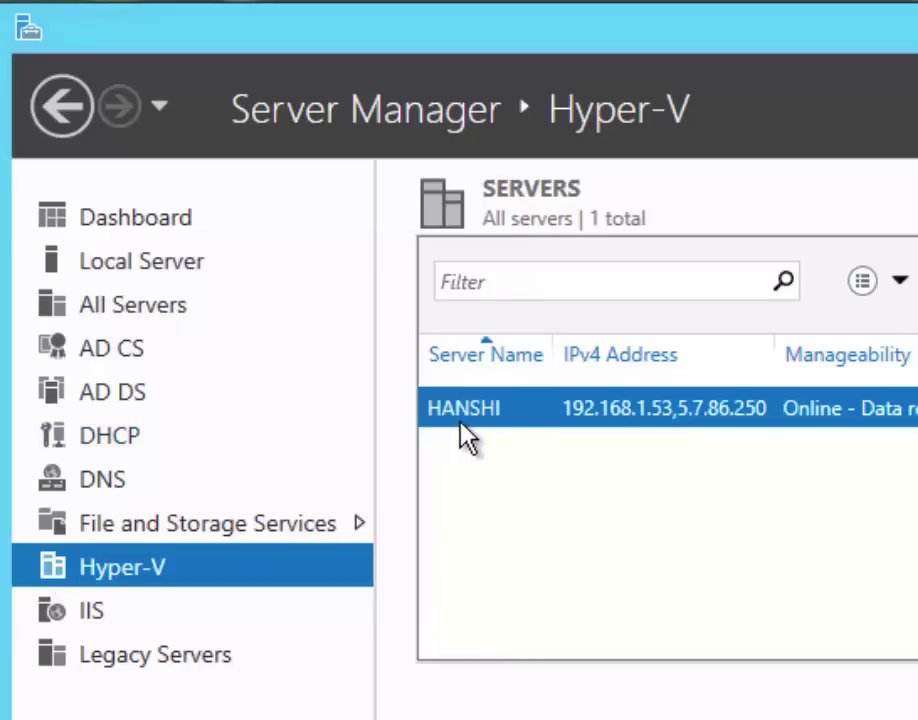
{"action": "left_click", "coordinate": [88, 615]}
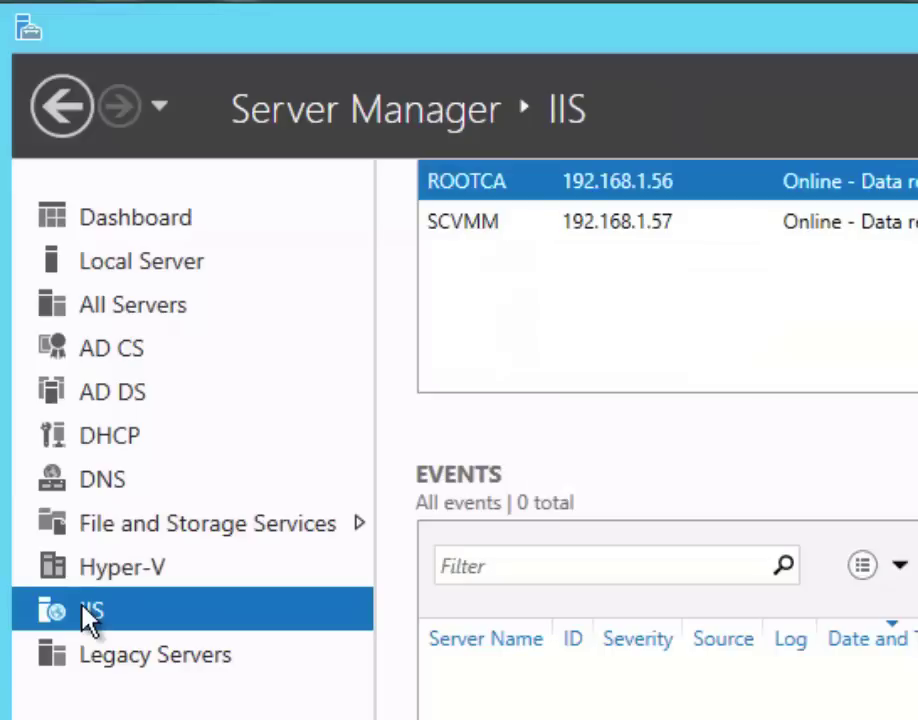
{"action": "scroll", "coordinate": [660, 440], "scroll_direction": "up", "scroll_amount": 3}
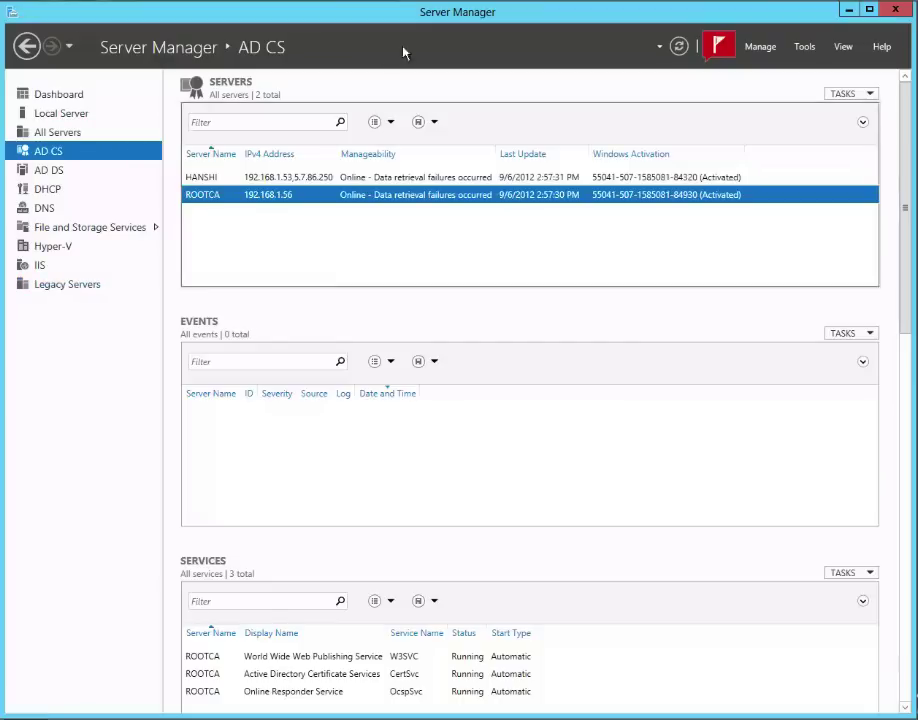
Check the available server management commands, including Create Server Group, and view the servers in the custom Legacy Servers group
{"action": "left_click", "coordinate": [758, 48]}
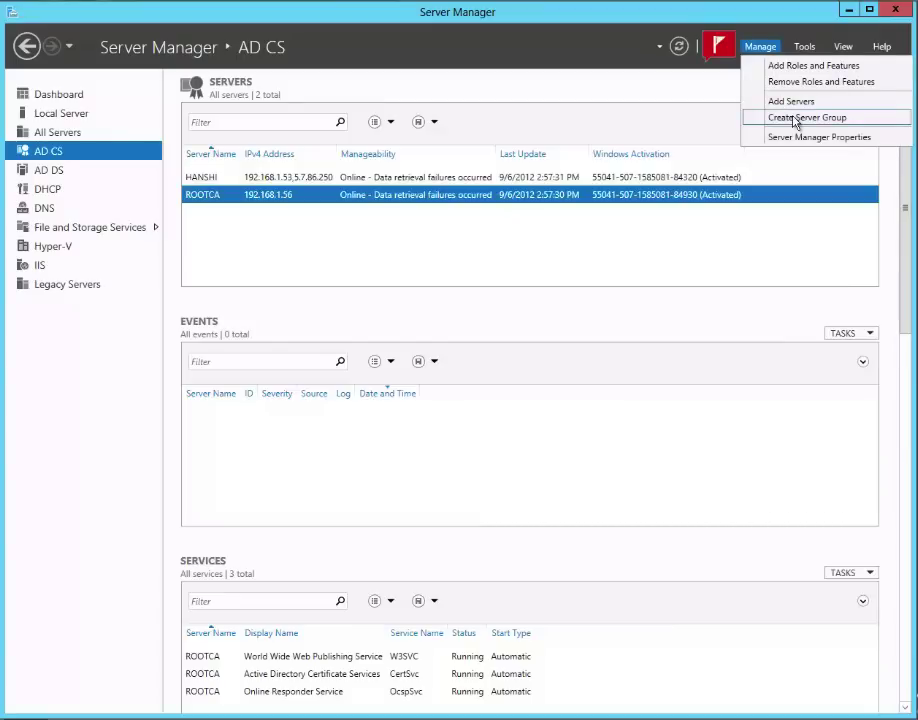
{"action": "left_click", "coordinate": [94, 344]}
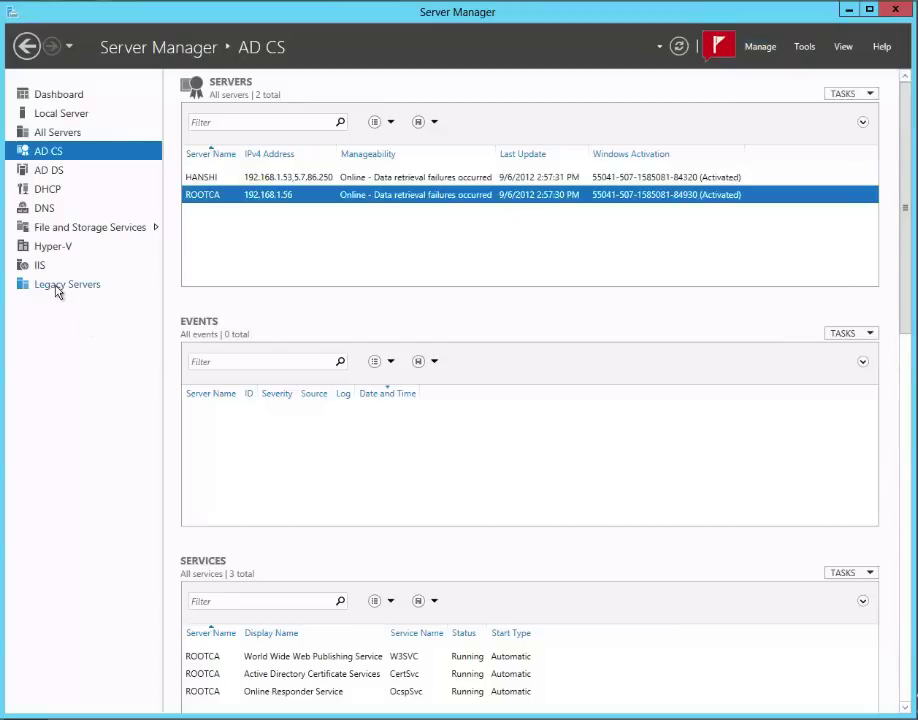
{"action": "left_click", "coordinate": [57, 289]}
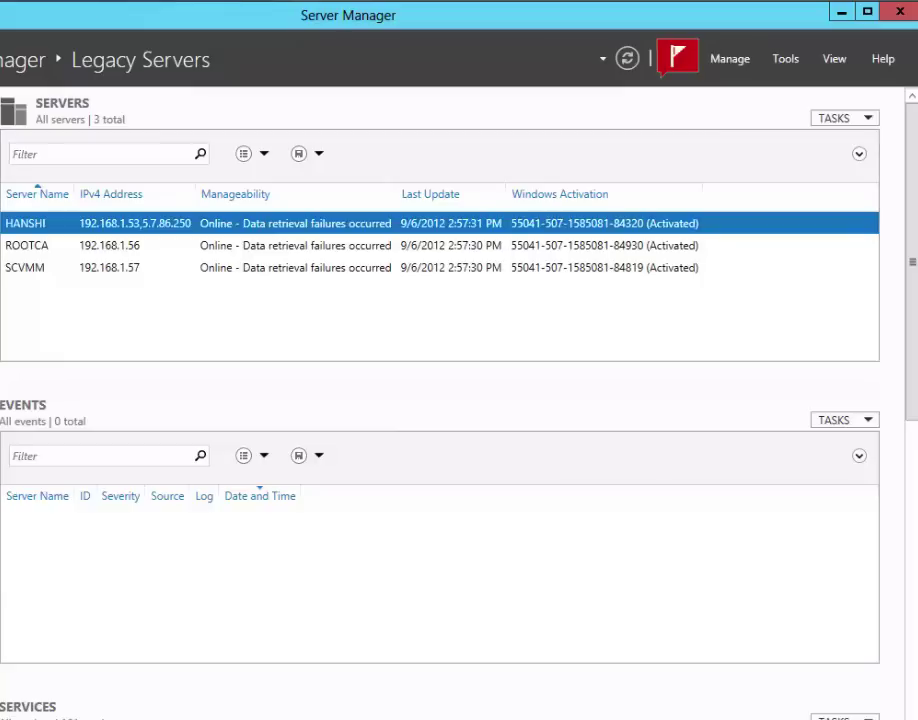
Return to the dashboard and dismiss the refresh failure notice on the IIS tile
{"action": "left_click", "coordinate": [0, 112]}
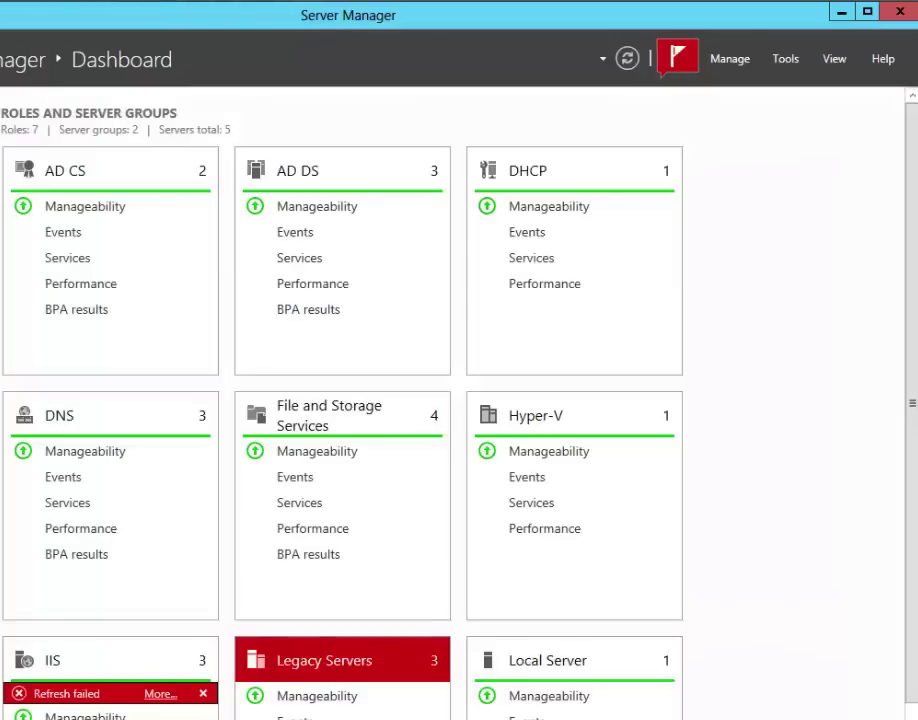
{"action": "left_click", "coordinate": [203, 694]}
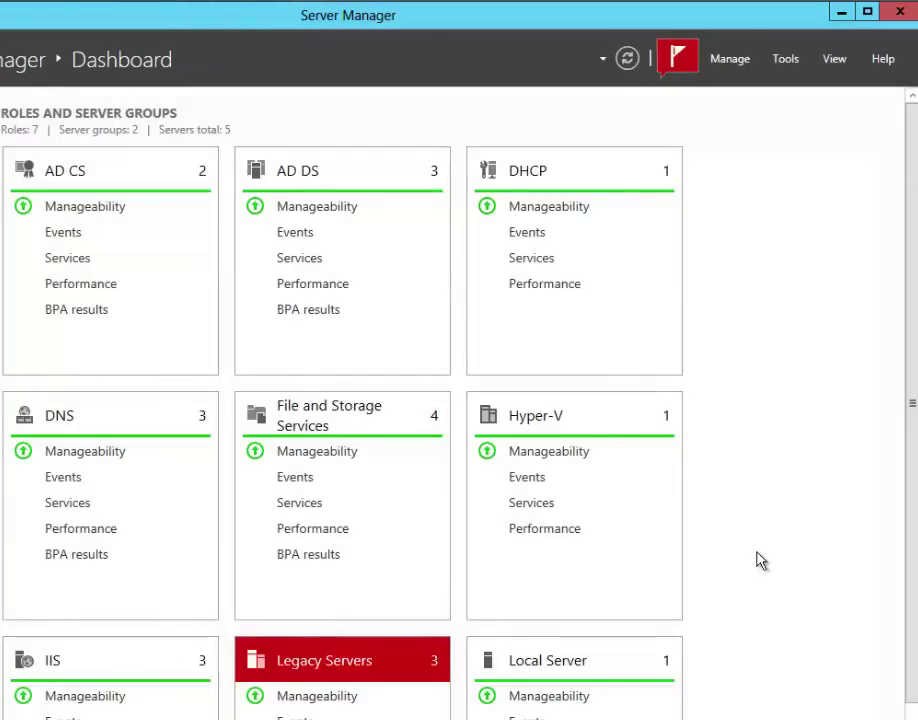
Open the Services details of the Legacy Servers group and inspect SCVMM's Shell Hardware Detection and HANSHI's Software Protection alerts
{"action": "left_click_drag", "start_coordinate": [912, 432], "coordinate": [912, 466]}
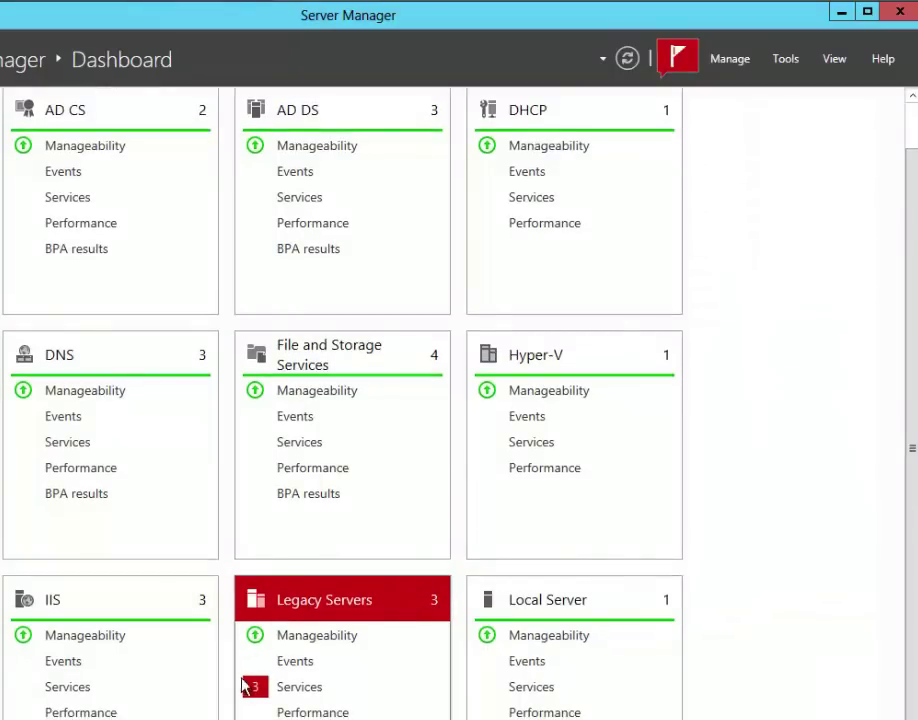
{"action": "left_click", "coordinate": [298, 689]}
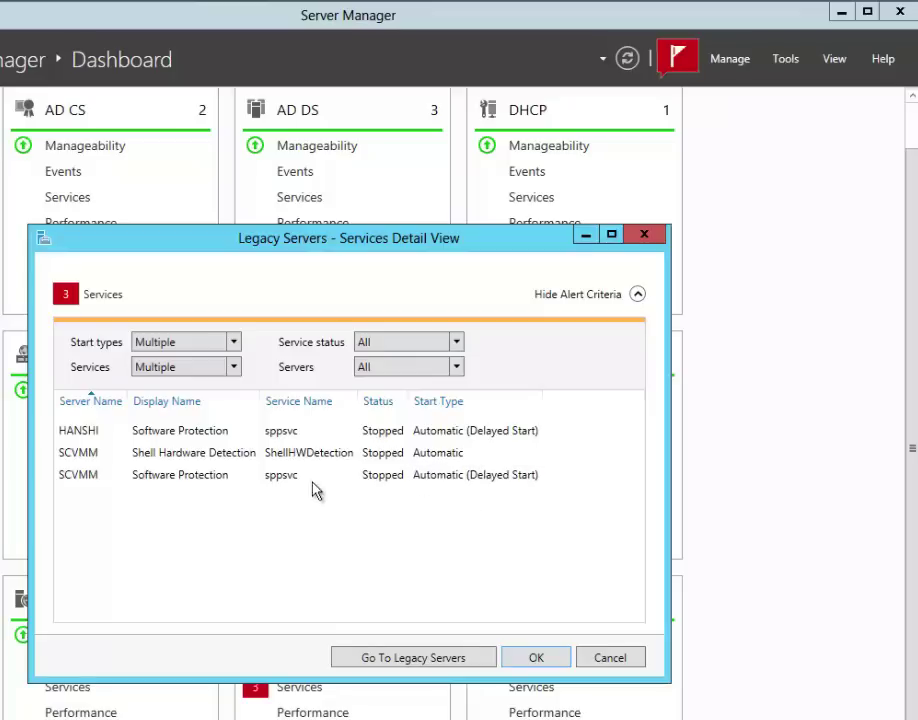
{"action": "left_click", "coordinate": [220, 454]}
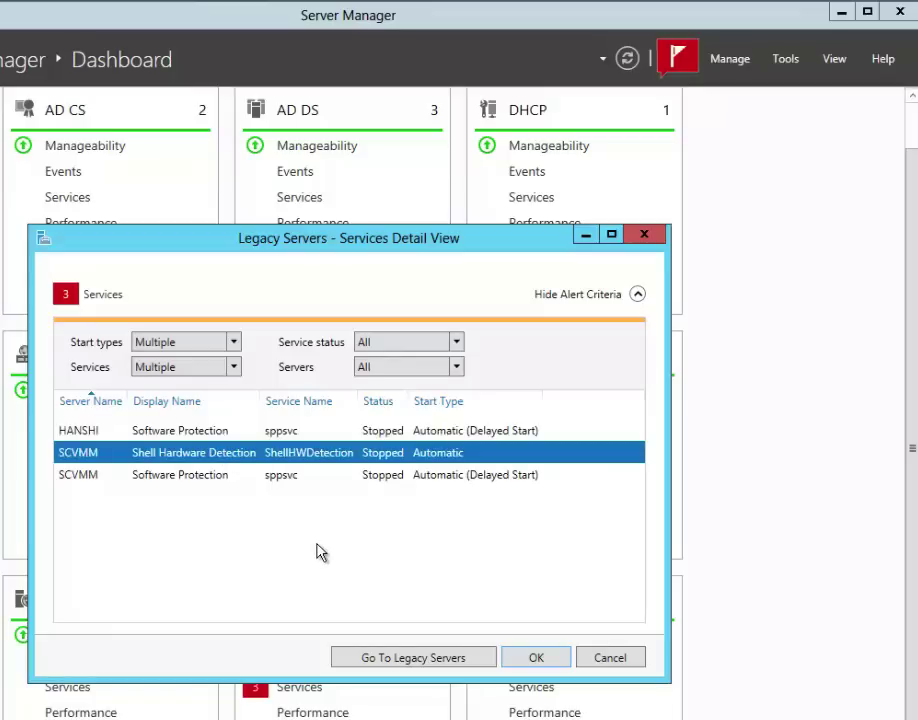
{"action": "left_click", "coordinate": [182, 439]}
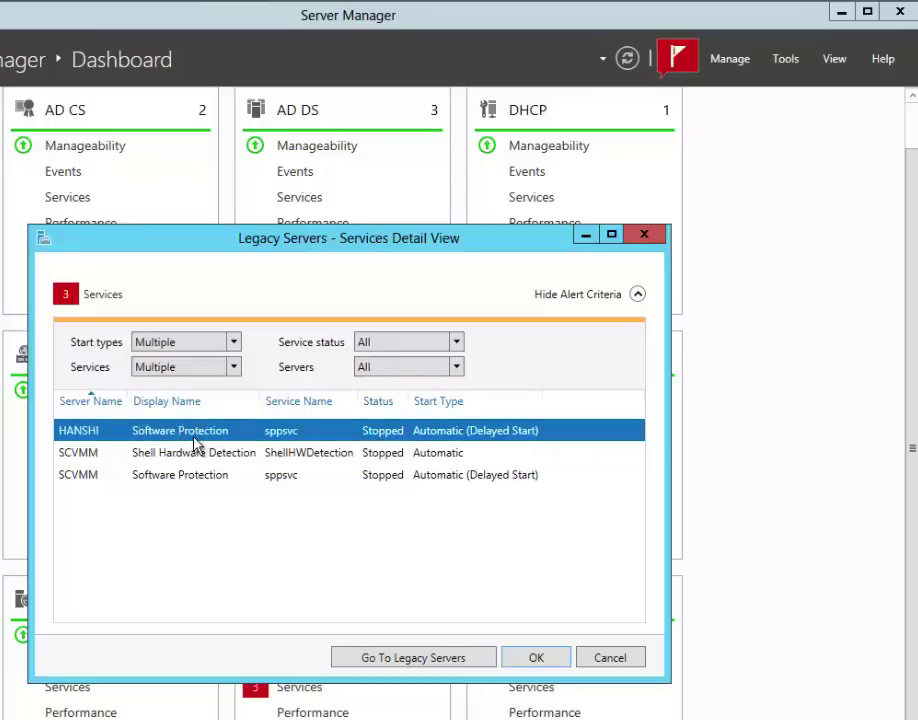
Exclude the Software Protection service from the Legacy Servers group's service alert criteria and apply the change
{"action": "left_click", "coordinate": [234, 368]}
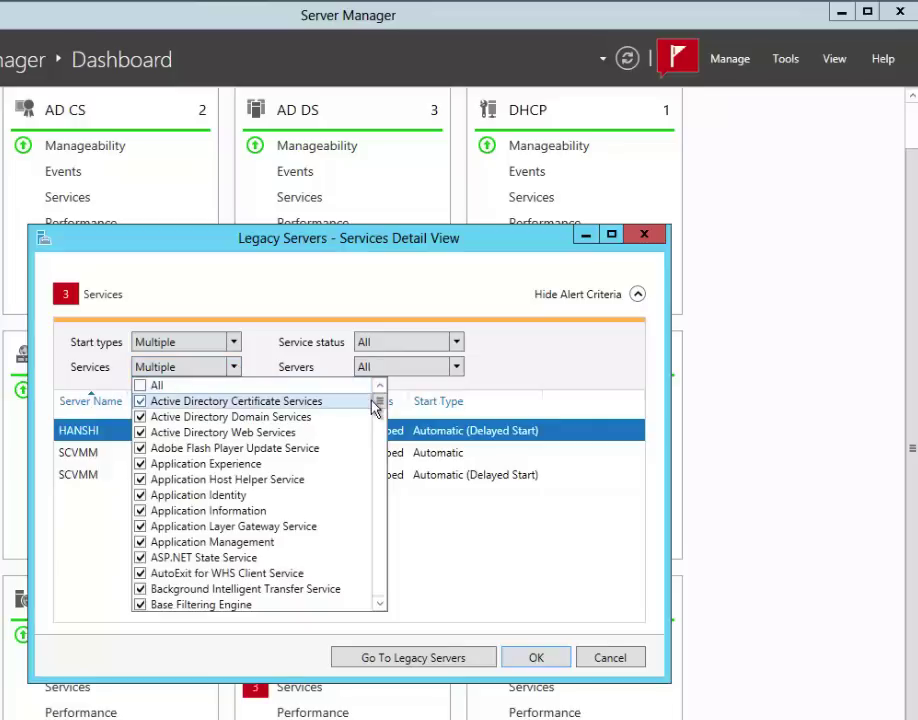
{"action": "left_click", "coordinate": [380, 452]}
{"action": "left_click", "coordinate": [381, 477]}
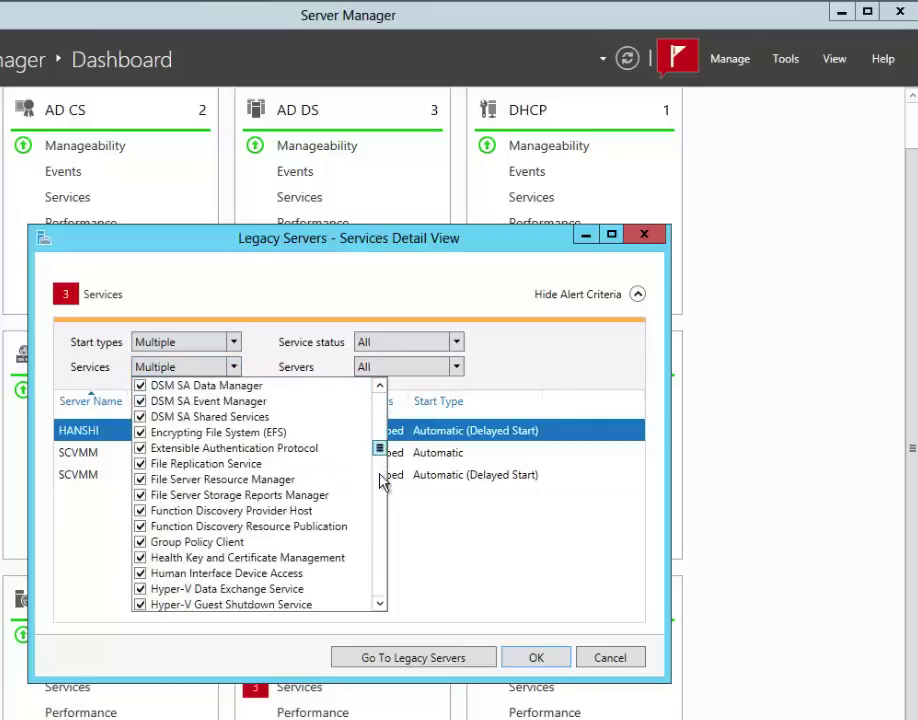
{"action": "left_click", "coordinate": [381, 486]}
{"action": "left_click", "coordinate": [381, 492]}
{"action": "left_click", "coordinate": [383, 525]}
{"action": "left_click", "coordinate": [381, 525]}
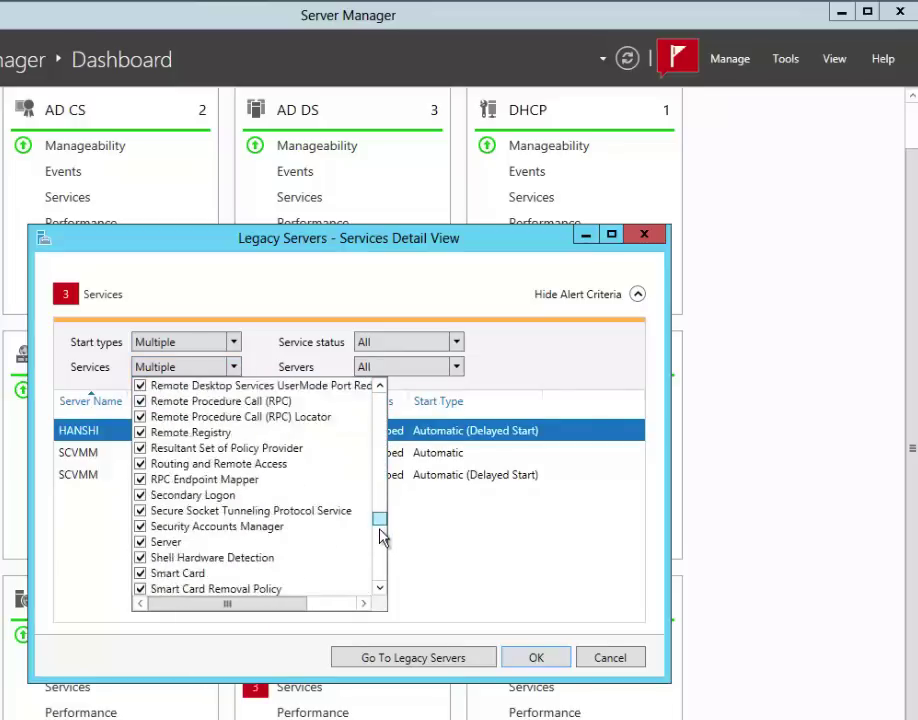
{"action": "left_click", "coordinate": [381, 537]}
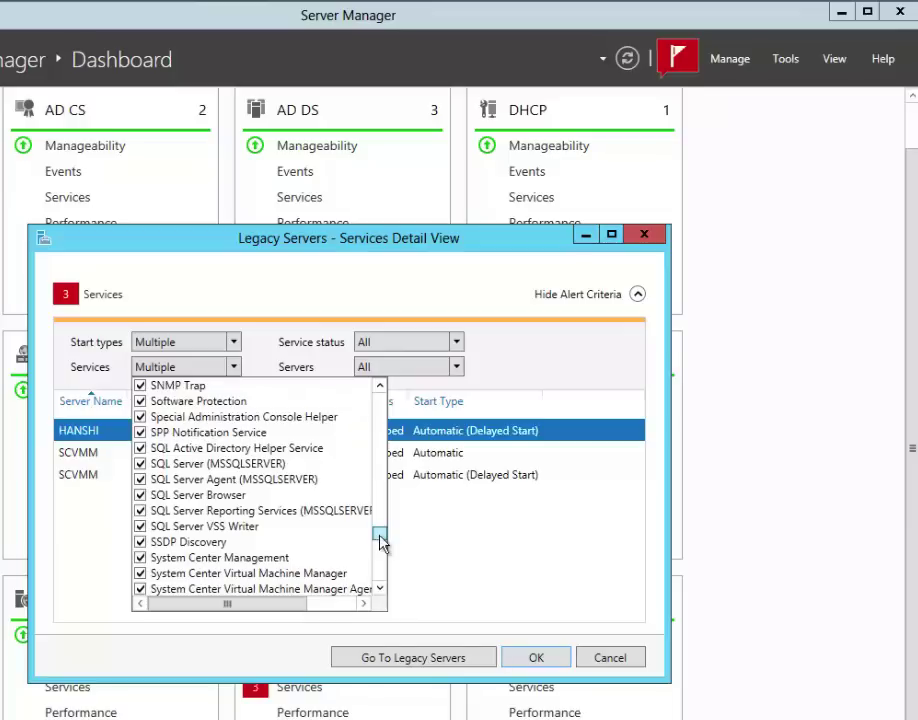
{"action": "scroll", "coordinate": [378, 535], "scroll_direction": "up", "scroll_amount": 1}
{"action": "left_click", "coordinate": [141, 448]}
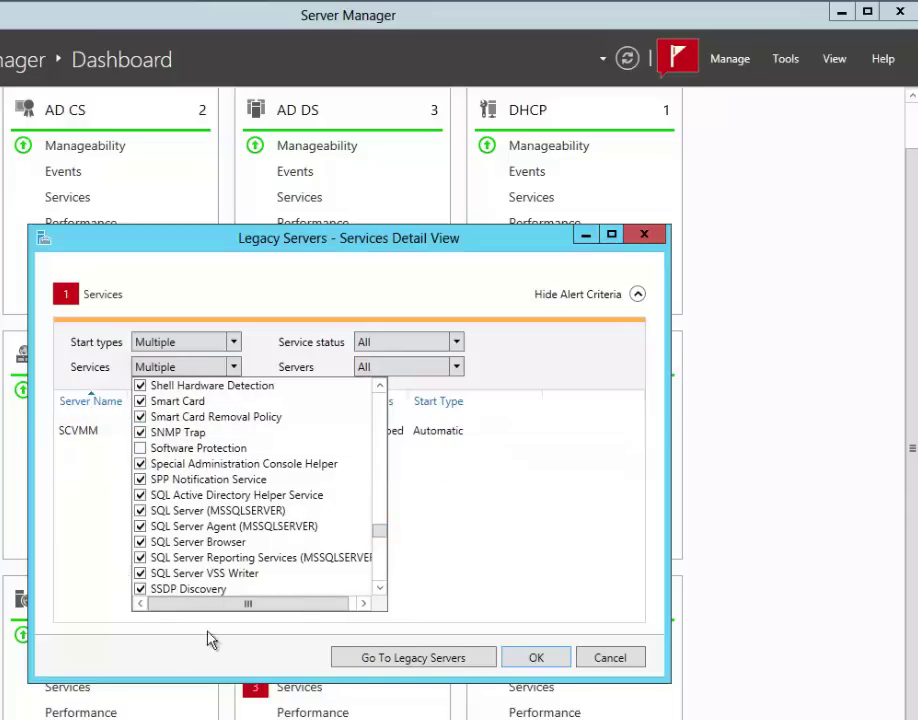
{"action": "left_click", "coordinate": [527, 659]}
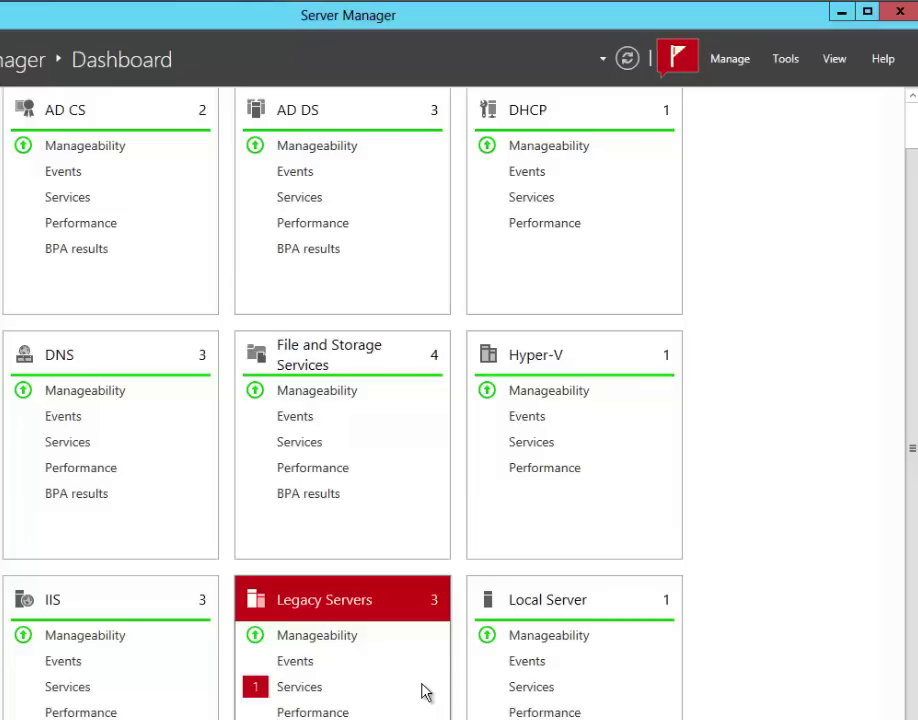
Maximize Server Manager to view the full dashboard, minimize it to the desktop, and review the Windows administrative shortcuts without launching any
{"action": "left_click", "coordinate": [868, 13]}
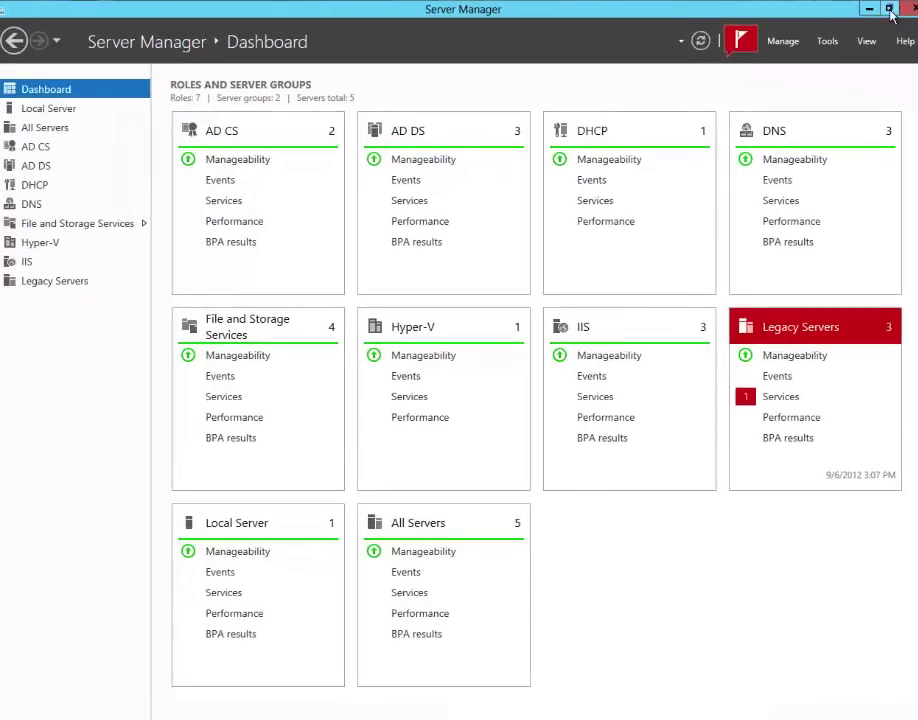
{"action": "left_click", "coordinate": [870, 9]}
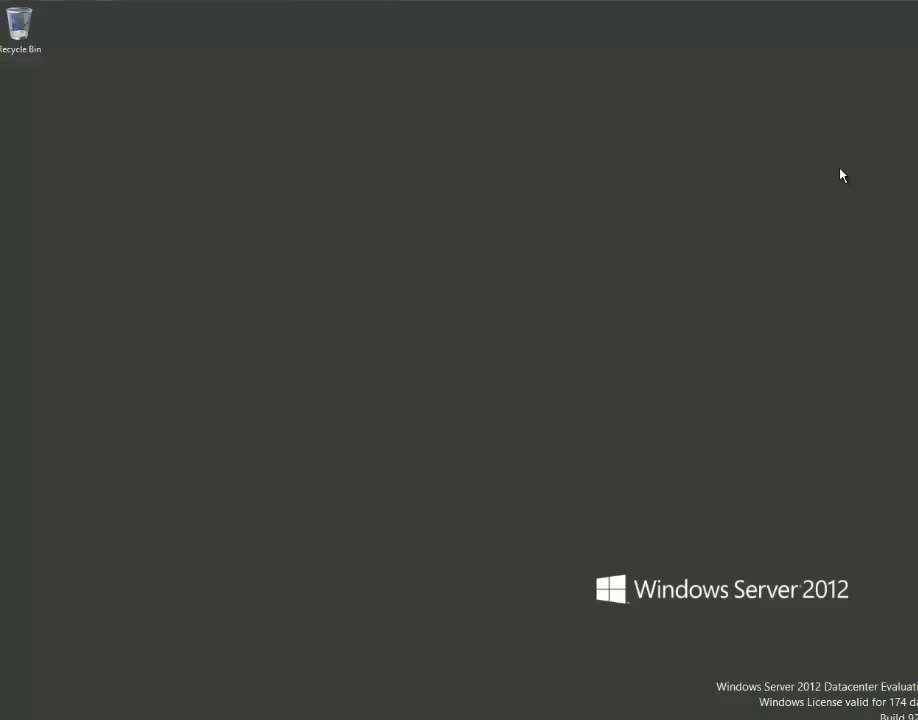
{"action": "key", "text": "super+x"}
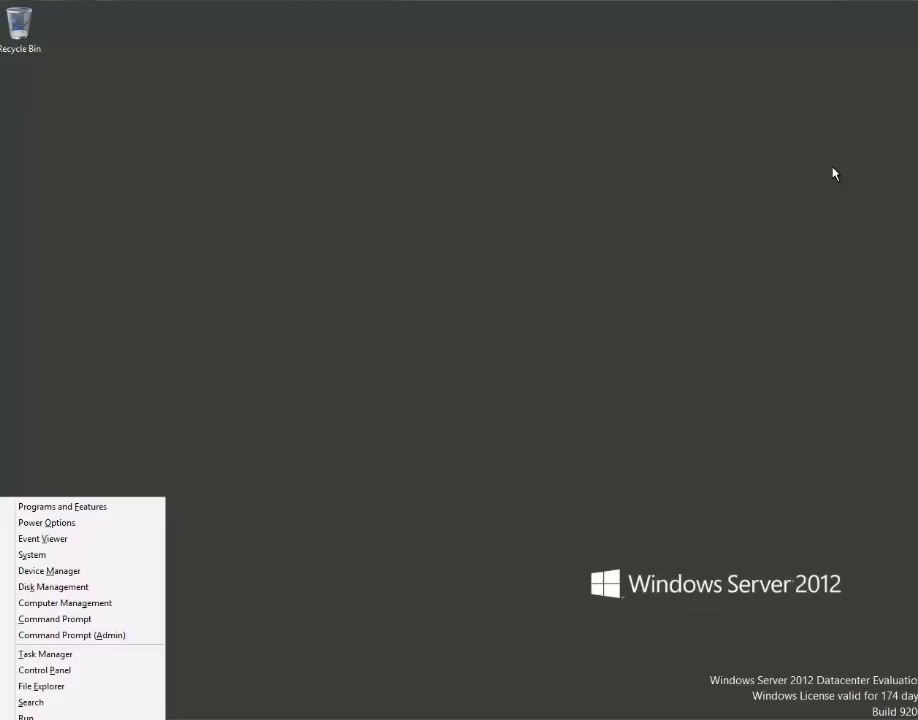
{"action": "key", "text": "Escape"}
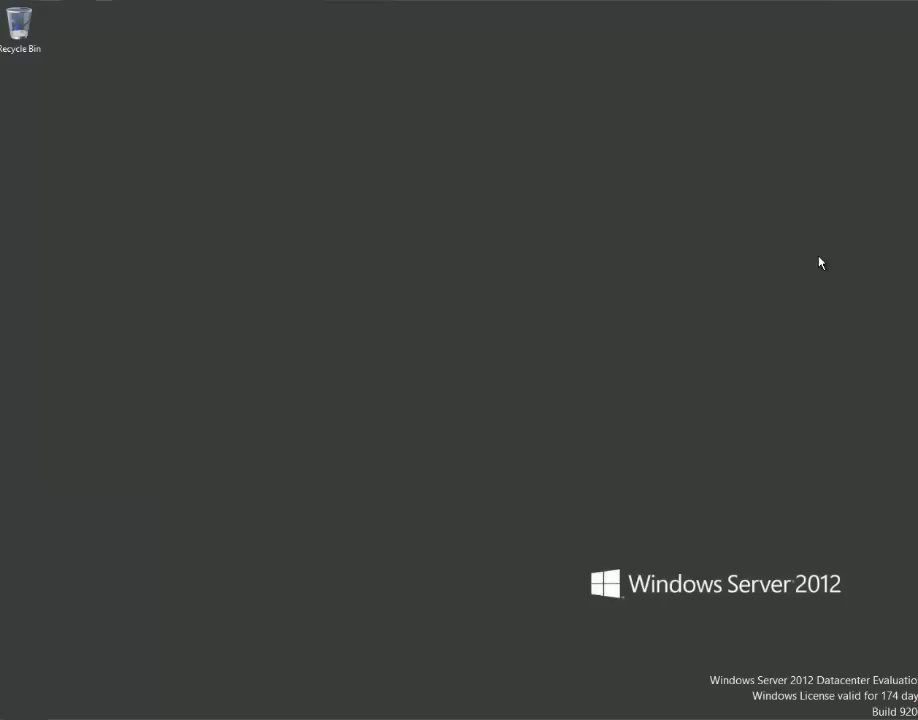